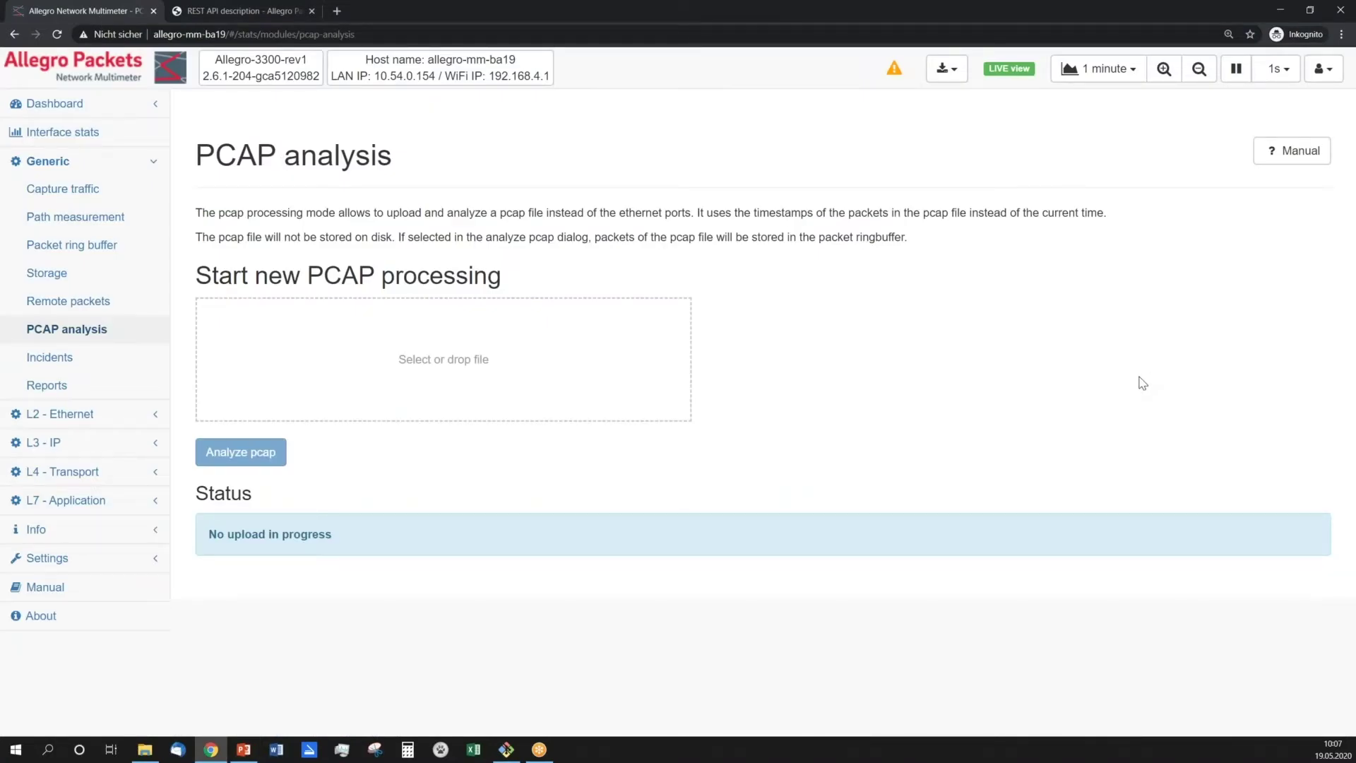
Review the PCAP parallel analysis options in the generic global settings.
left_click(91, 558)
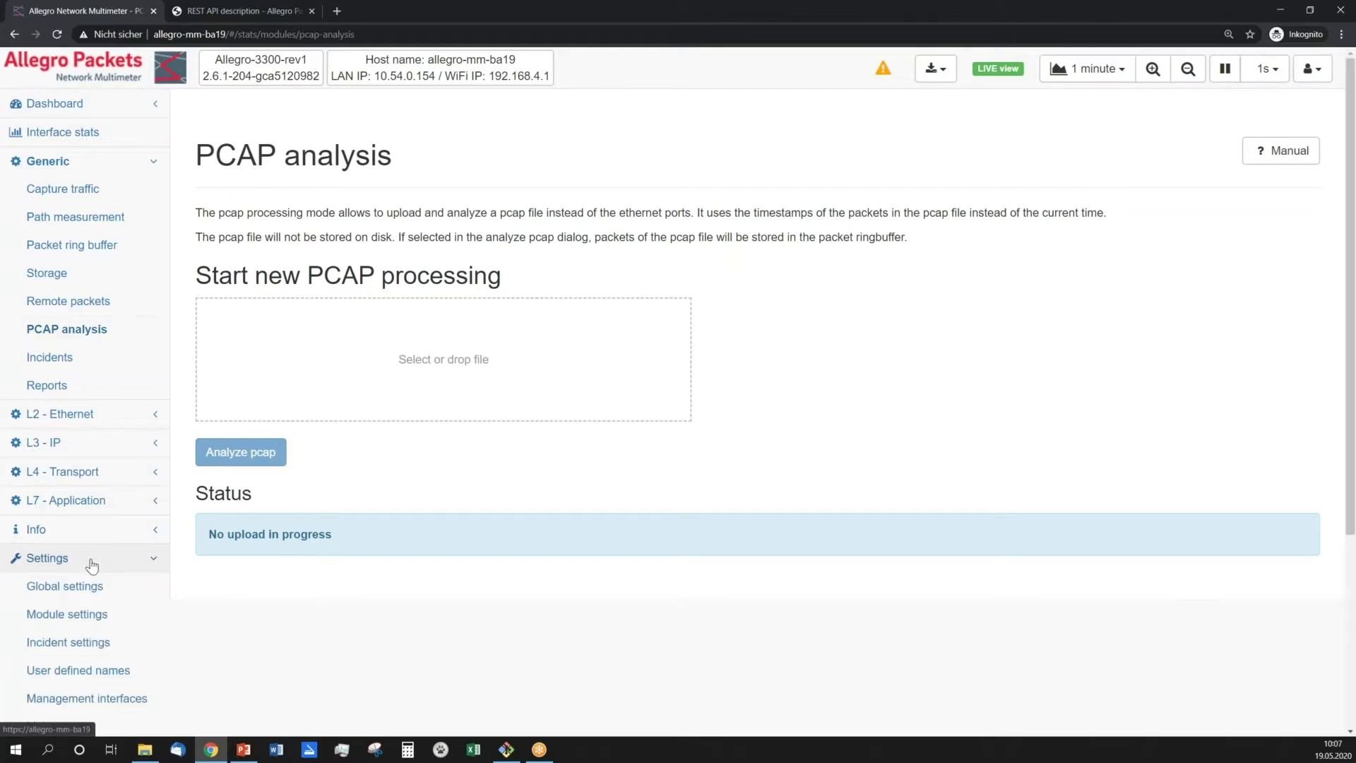
left_click(113, 595)
scroll(387, 404, "down", 2)
scroll(452, 247, "up", 2)
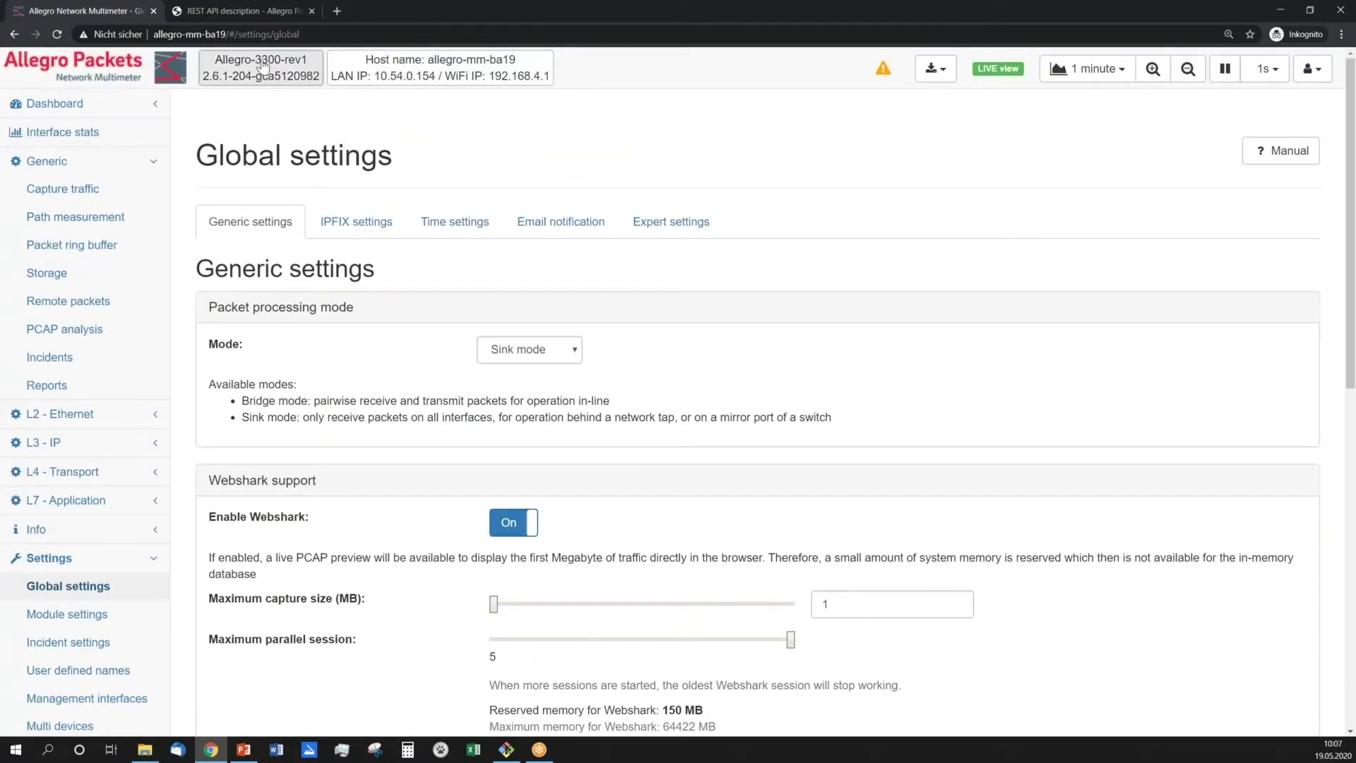
scroll(429, 367, "down", 7)
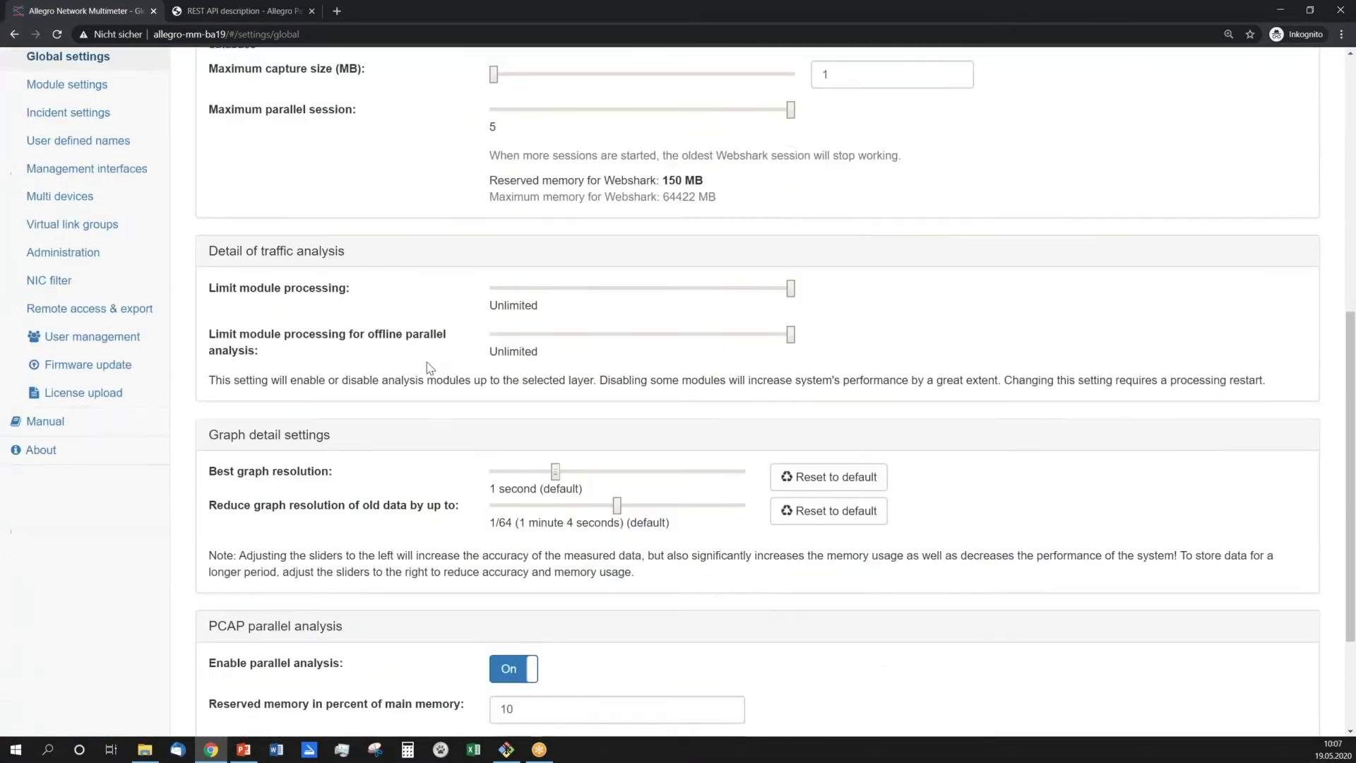
scroll(429, 367, "down", 3)
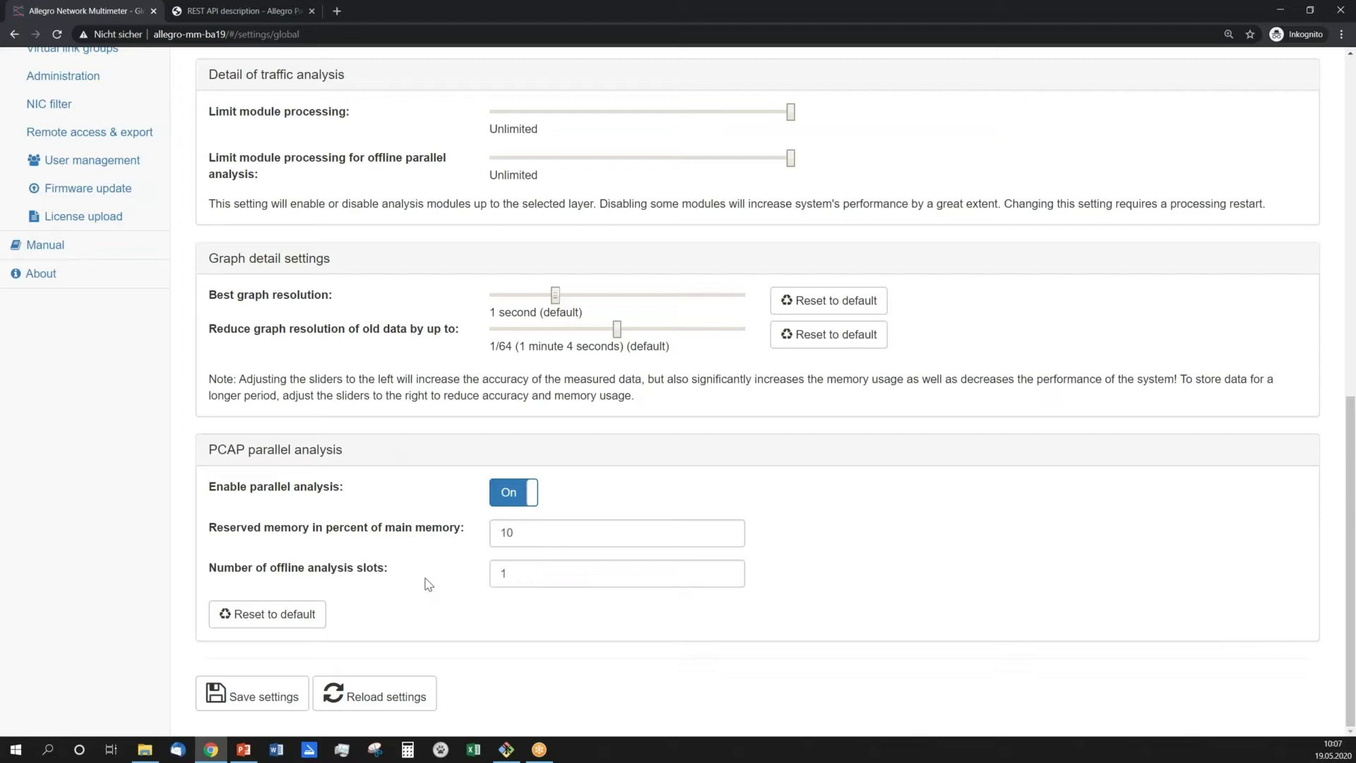
scroll(428, 584, "up", 10)
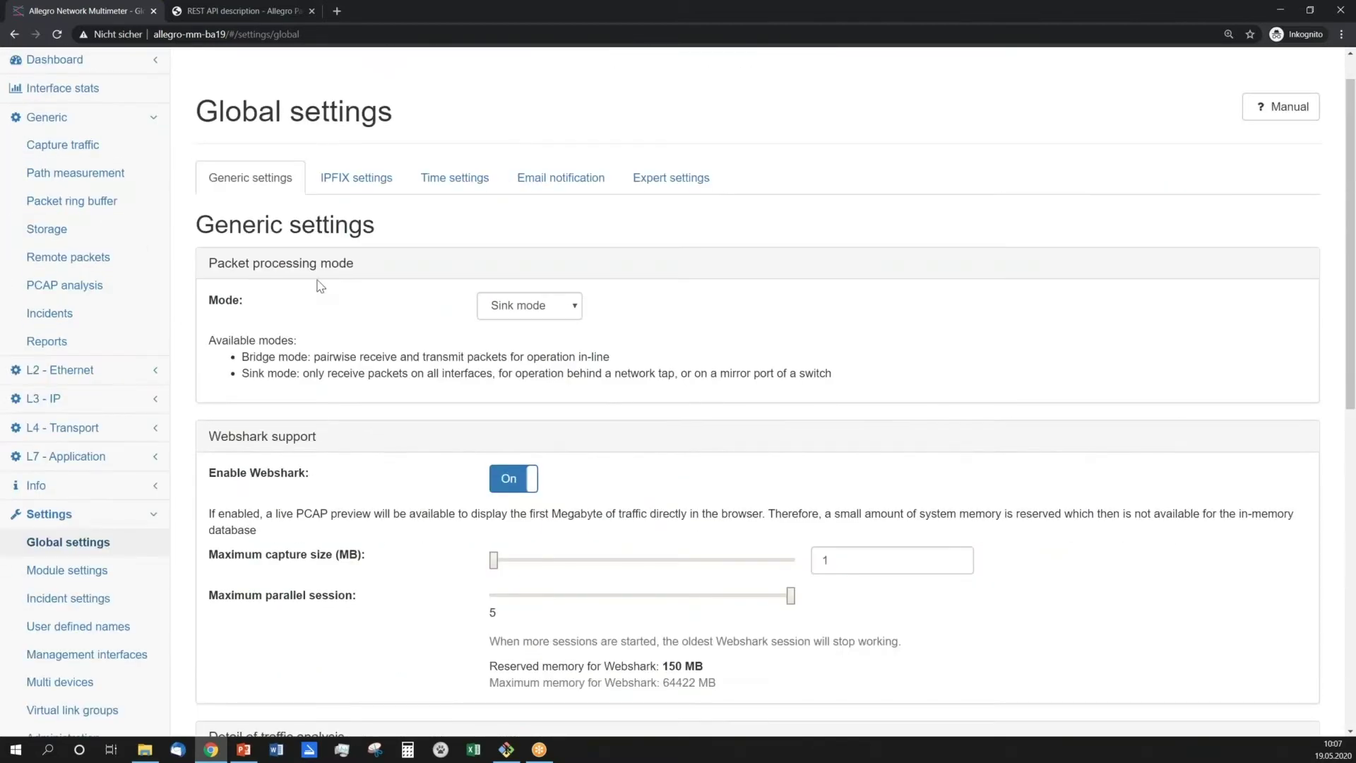
Upload skype_test_call.pcapng for parallel PCAP analysis in replay slot 1 using the storage packet buffer, and open the replay's dashboard.
left_click(57, 285)
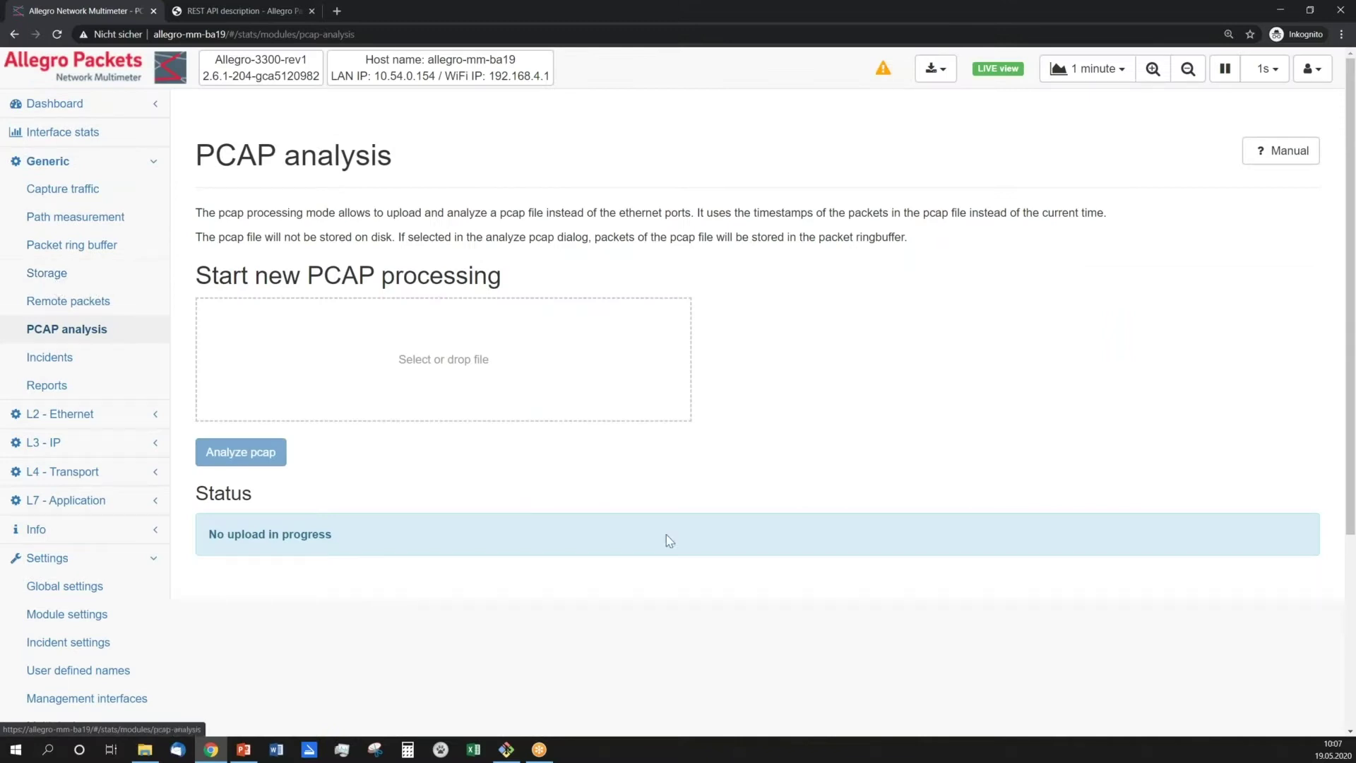
key("super+e")
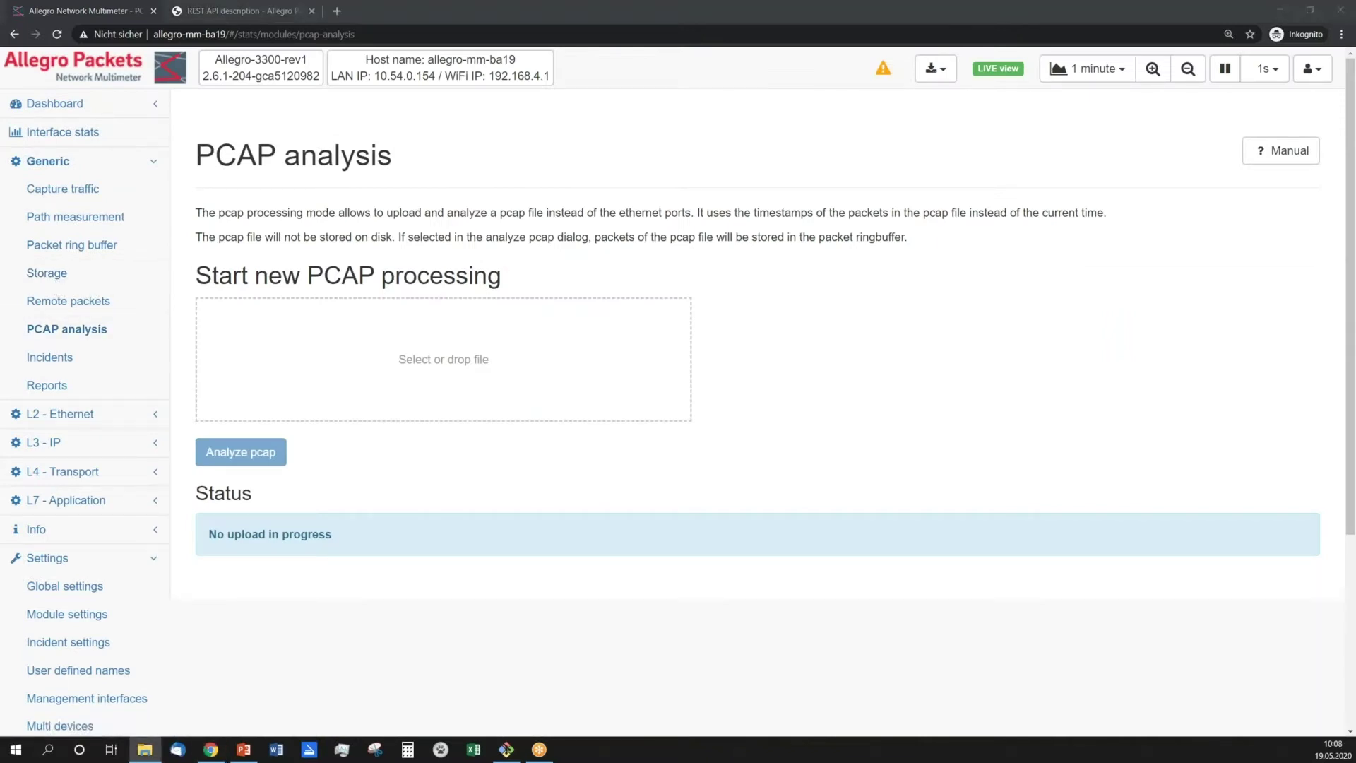
left_click_drag(1300, 551, 400, 373)
left_click(236, 451)
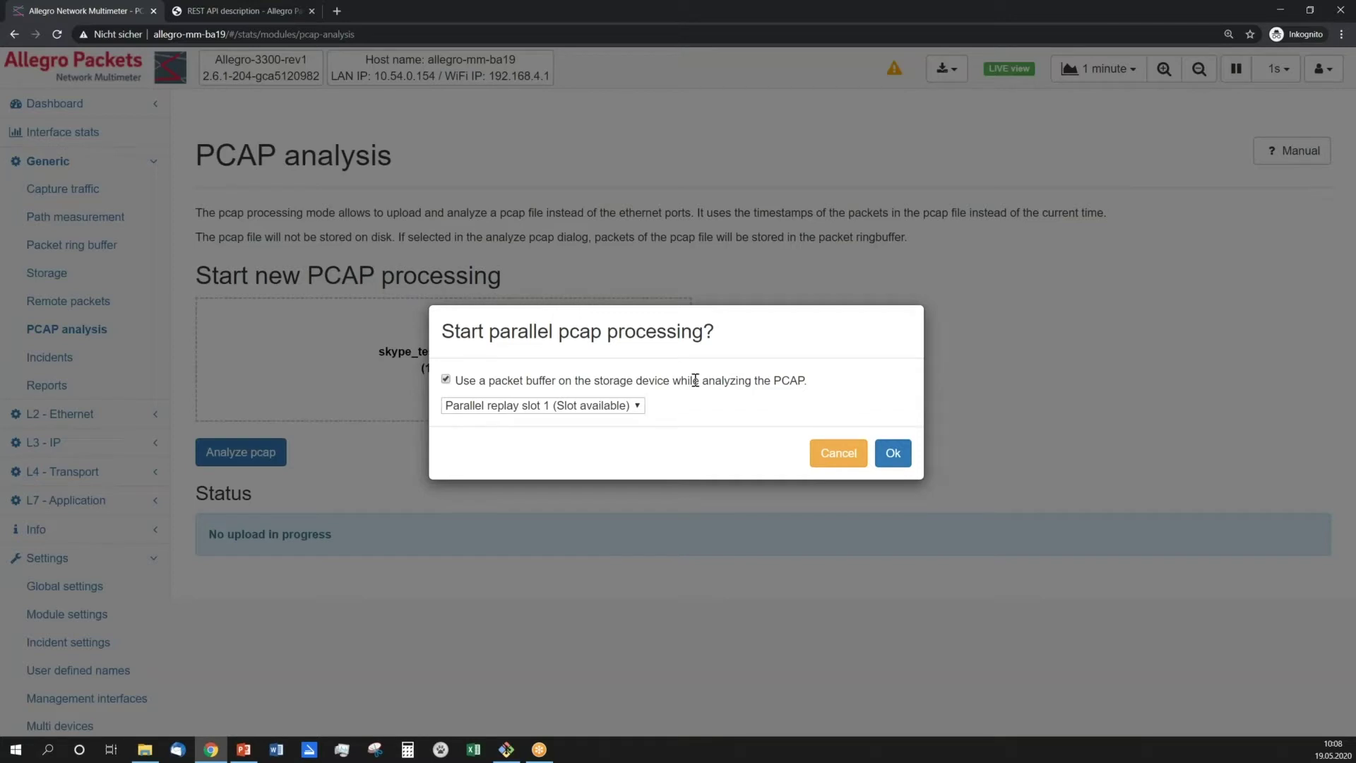
left_click(893, 456)
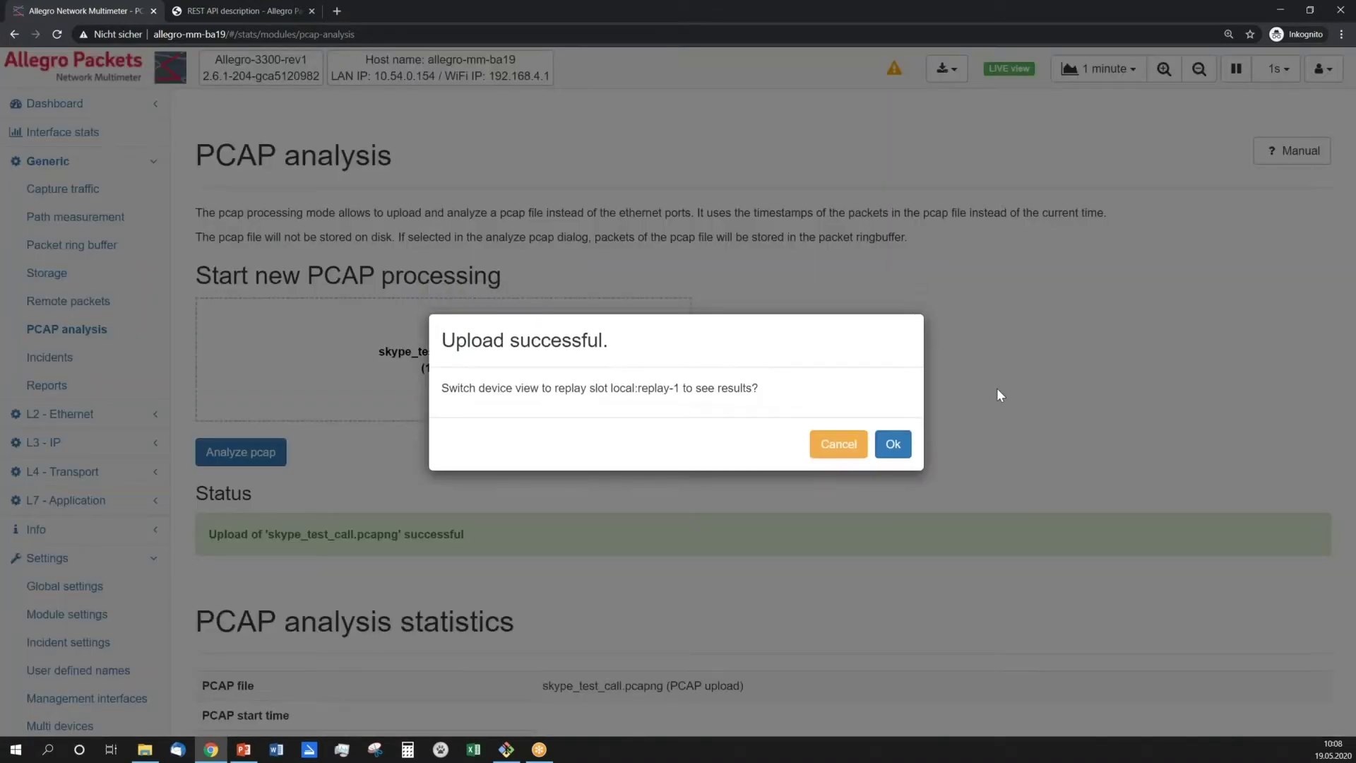
left_click(894, 445)
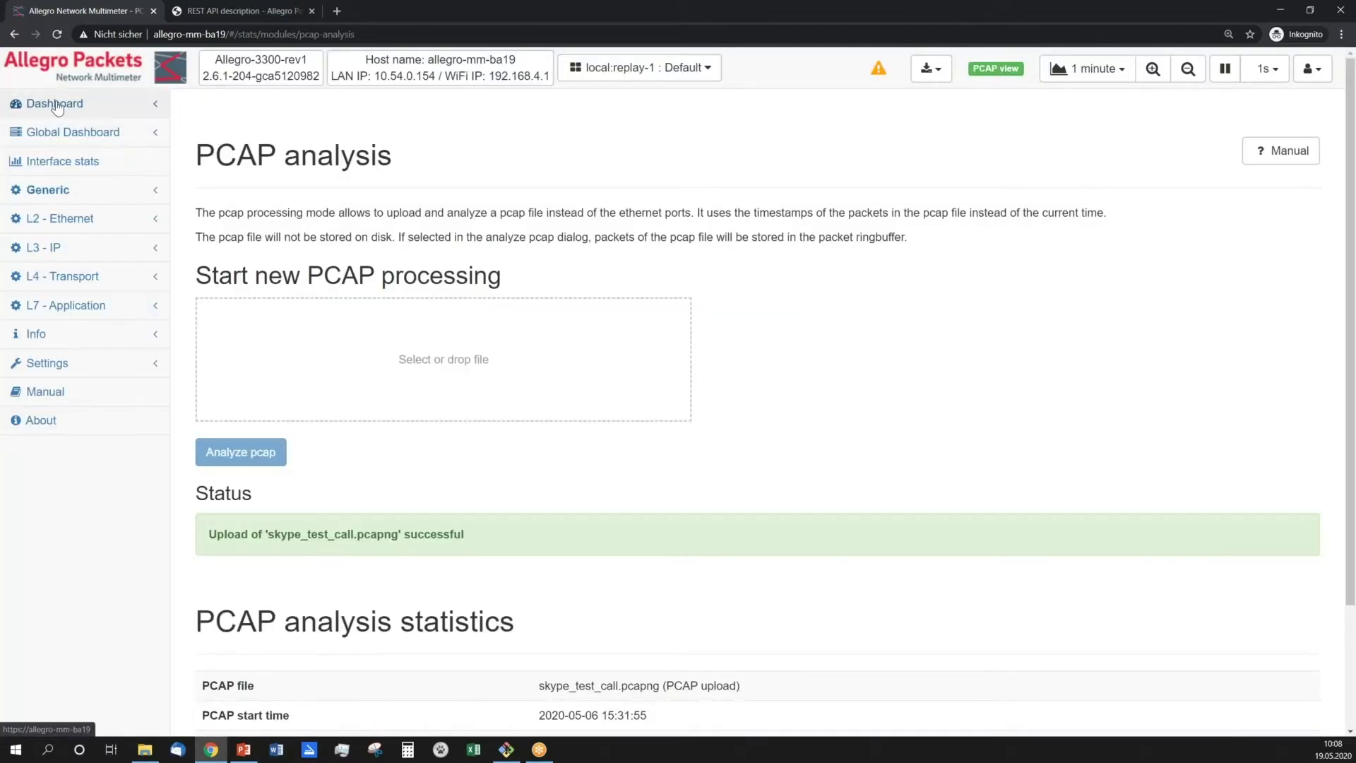
left_click(56, 107)
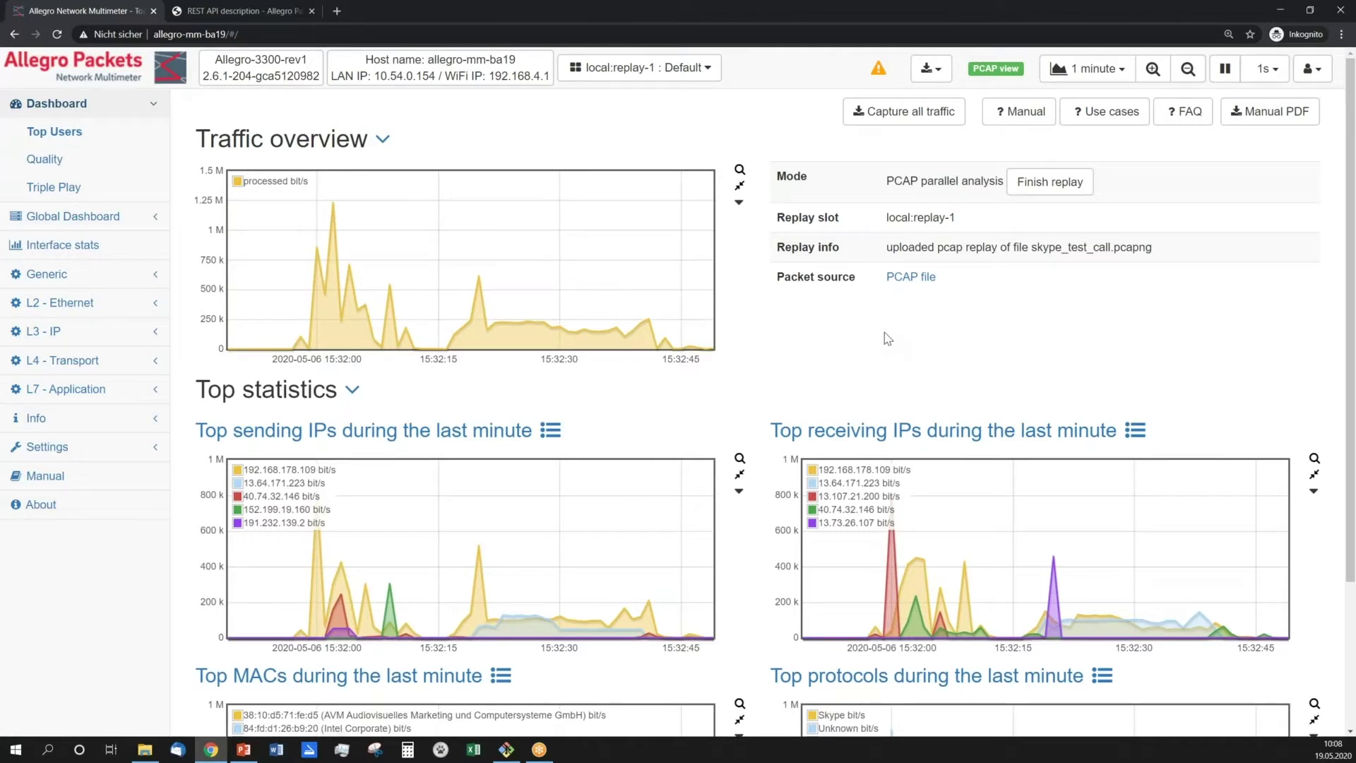
Open the Debugging Skype Traffic use case from the main page of the Allegro Packets wiki.
left_click(226, 9)
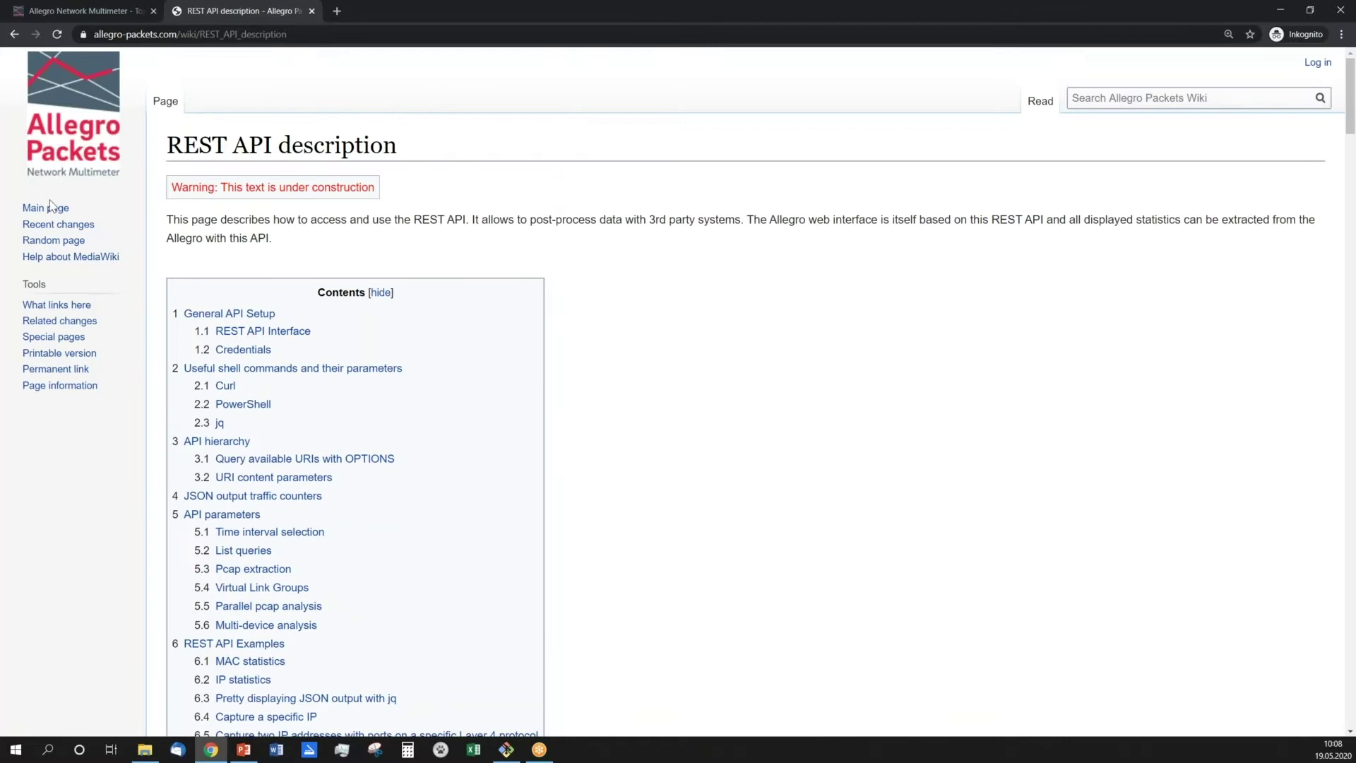
left_click(48, 207)
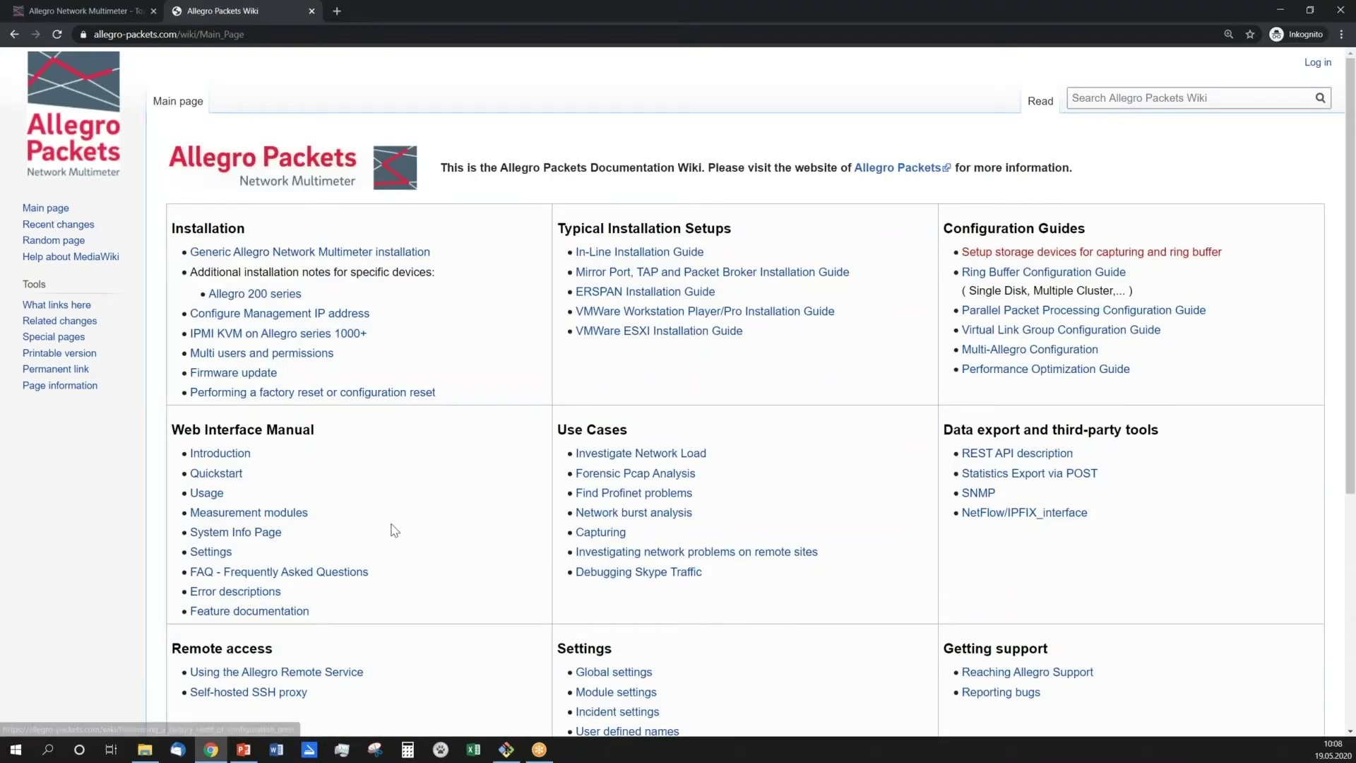
left_click(614, 572)
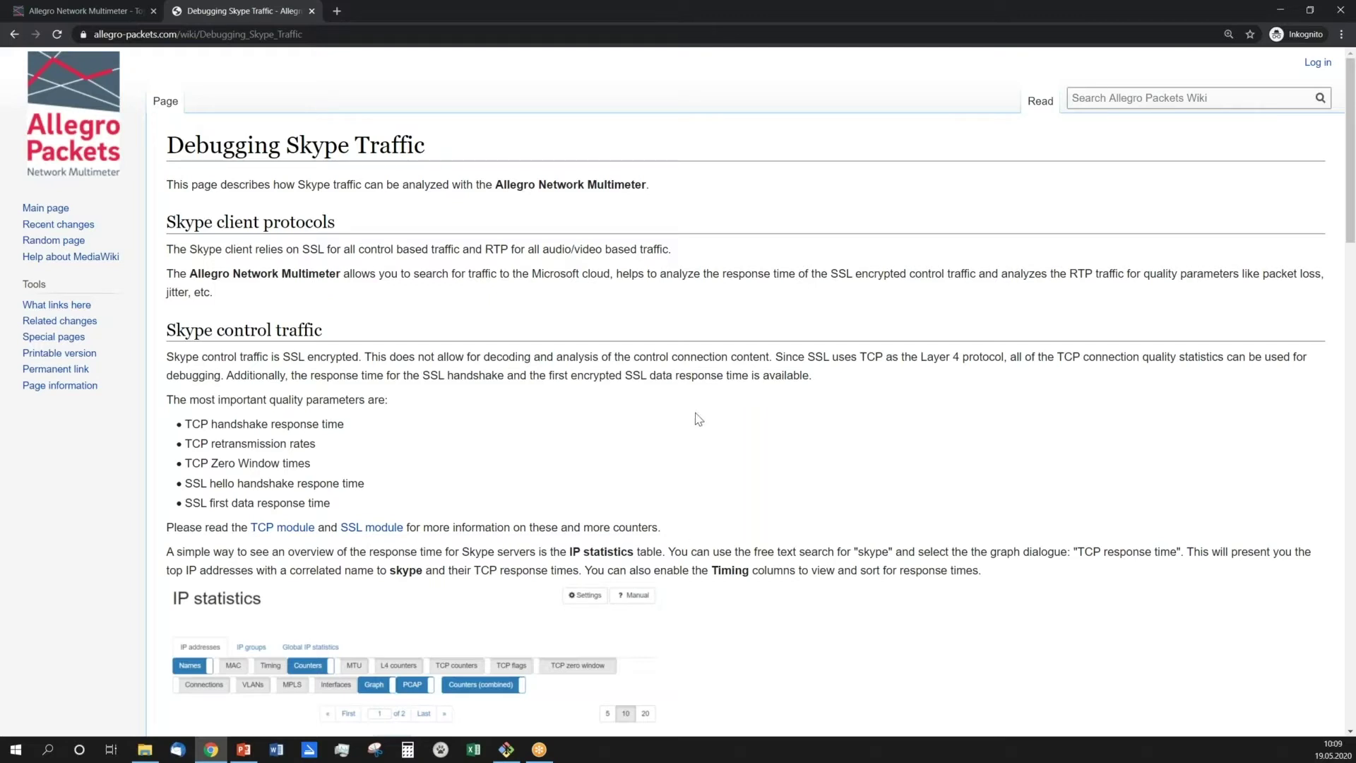
Return to the multimeter's replay view and filter its IP statistics for "skype".
left_click(80, 13)
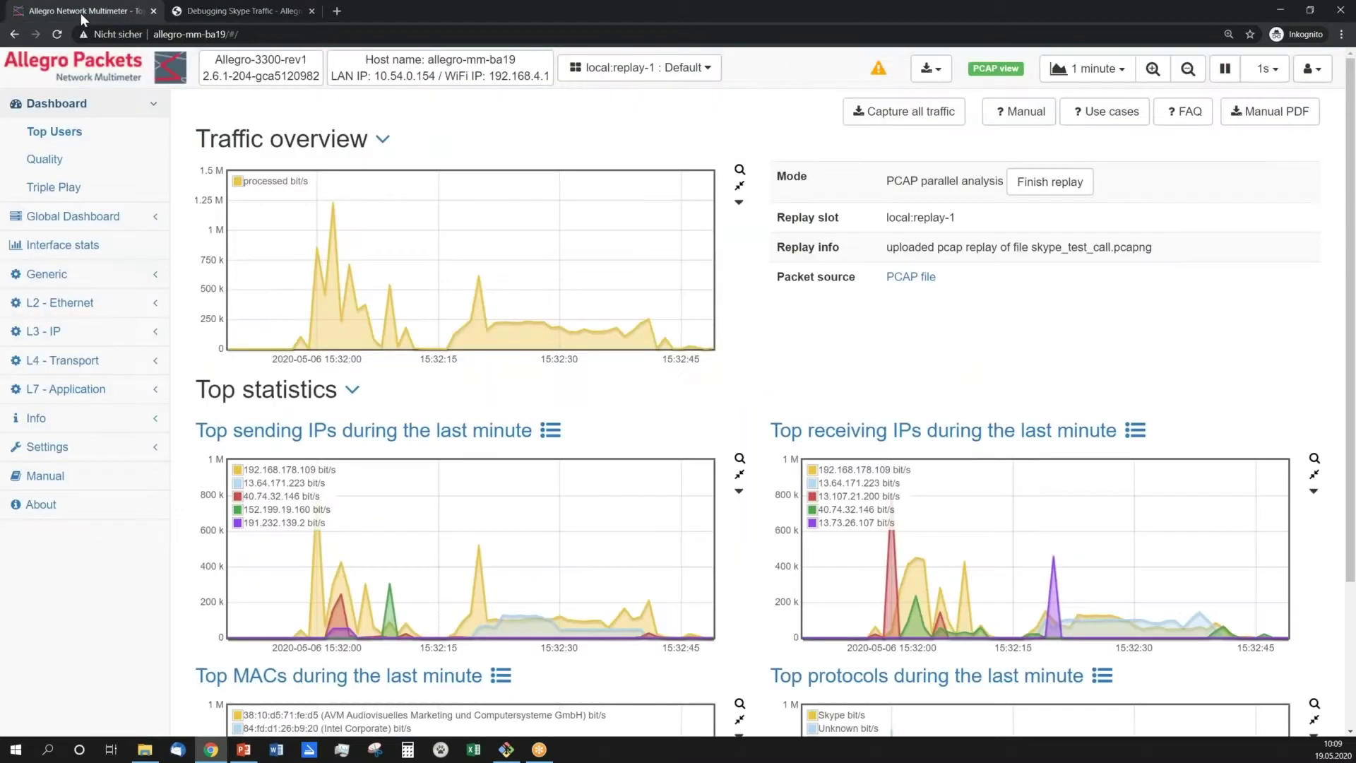
left_click(98, 342)
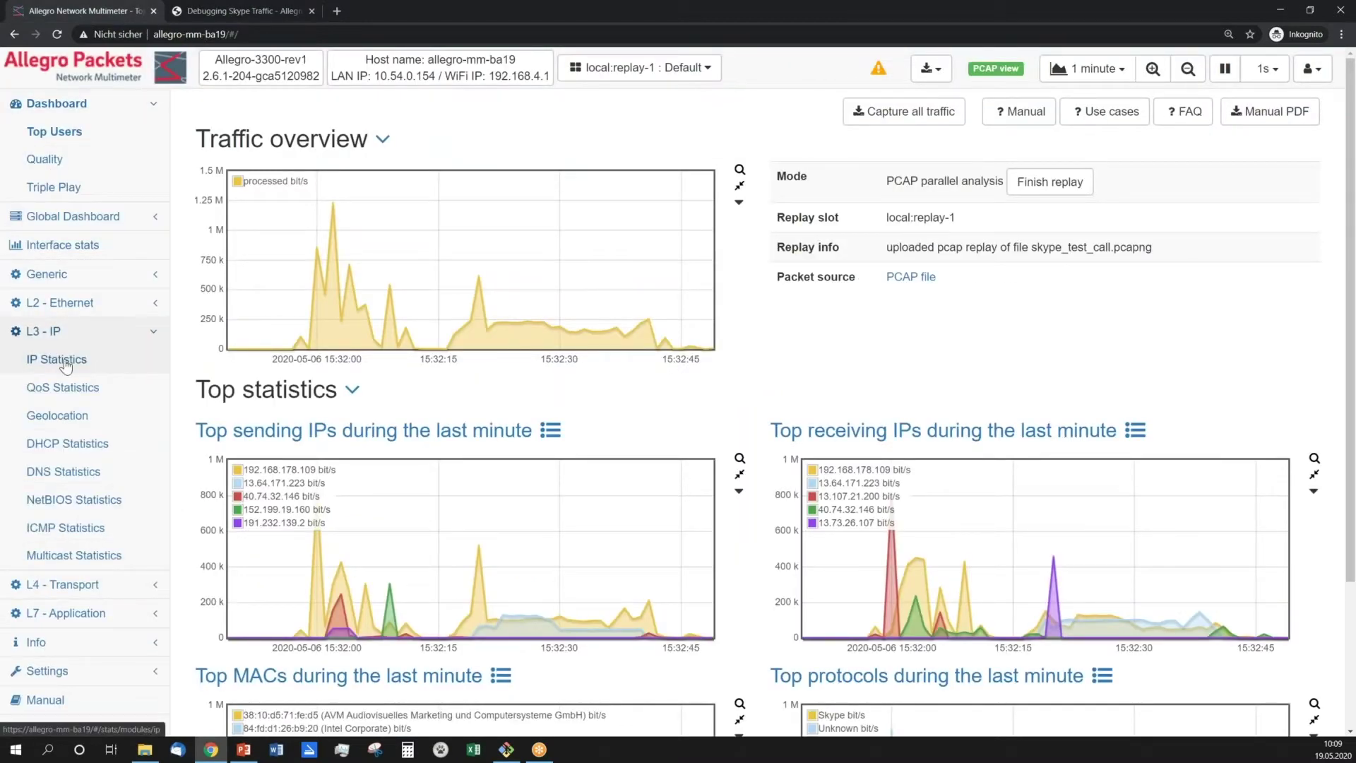
left_click(63, 359)
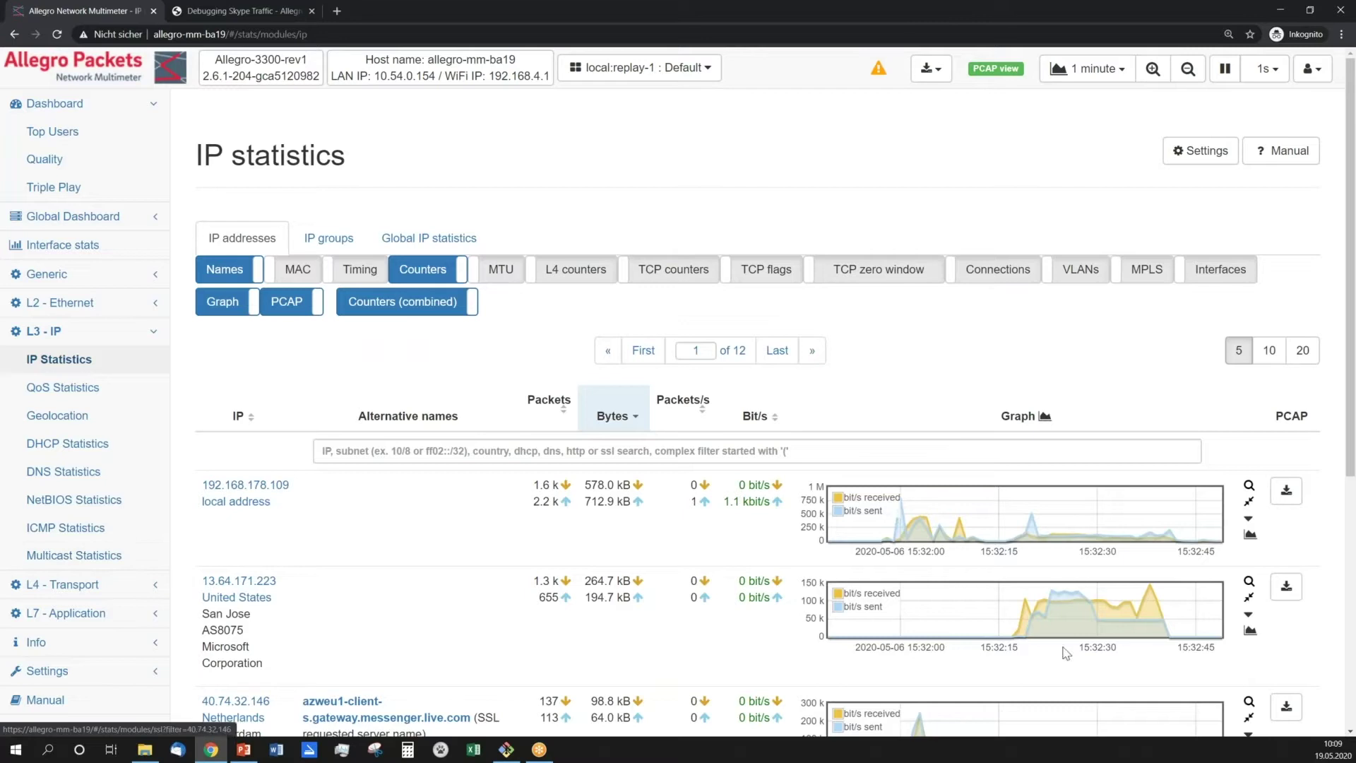
scroll(381, 570, "down", 1)
scroll(381, 569, "down", 1)
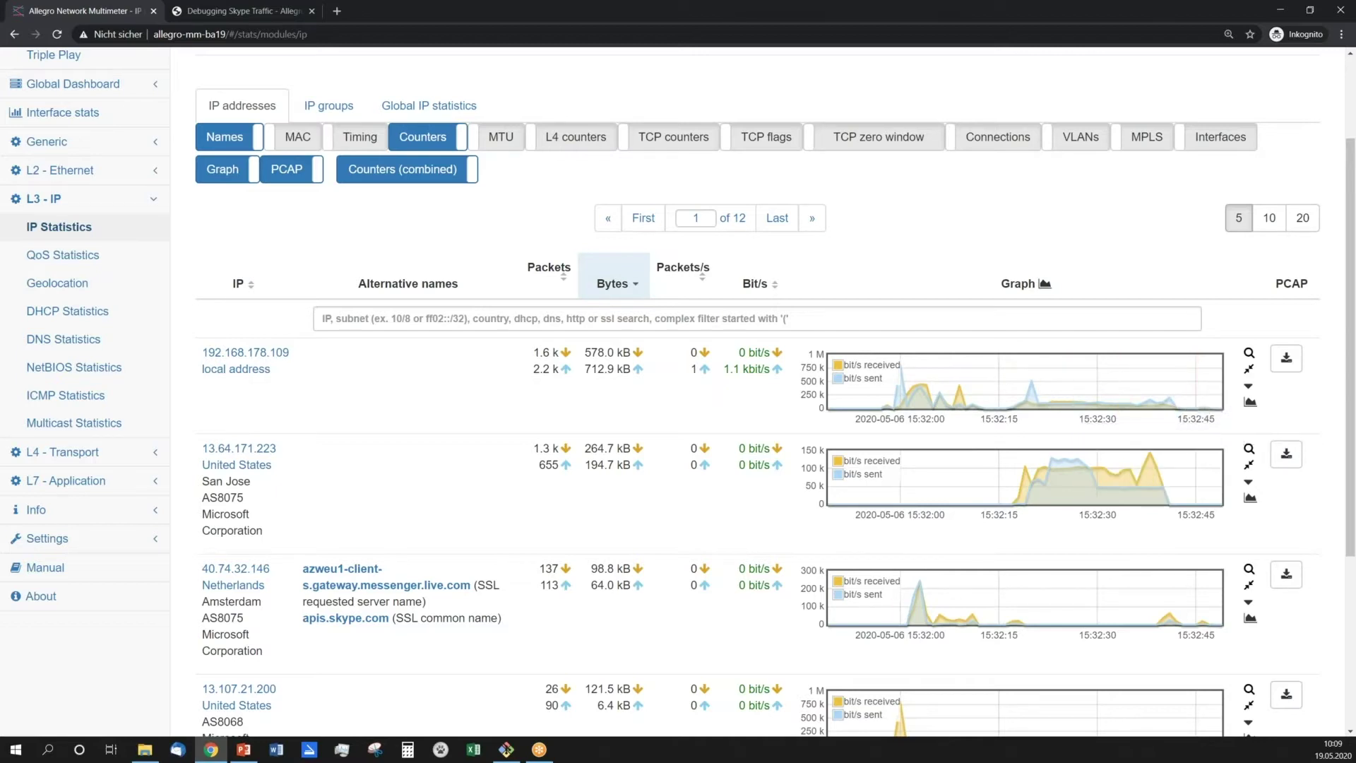
scroll(544, 521, "down", 1)
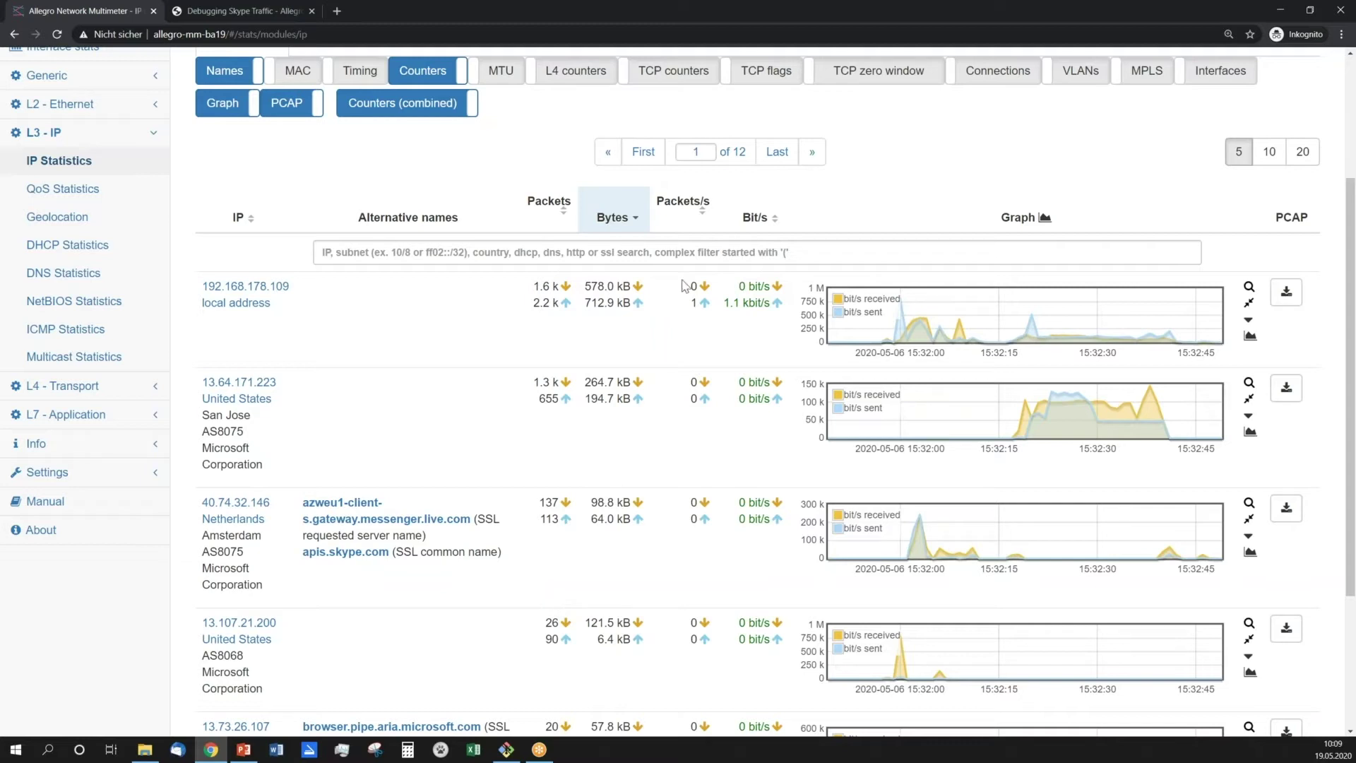
left_click(680, 255)
type("skype")
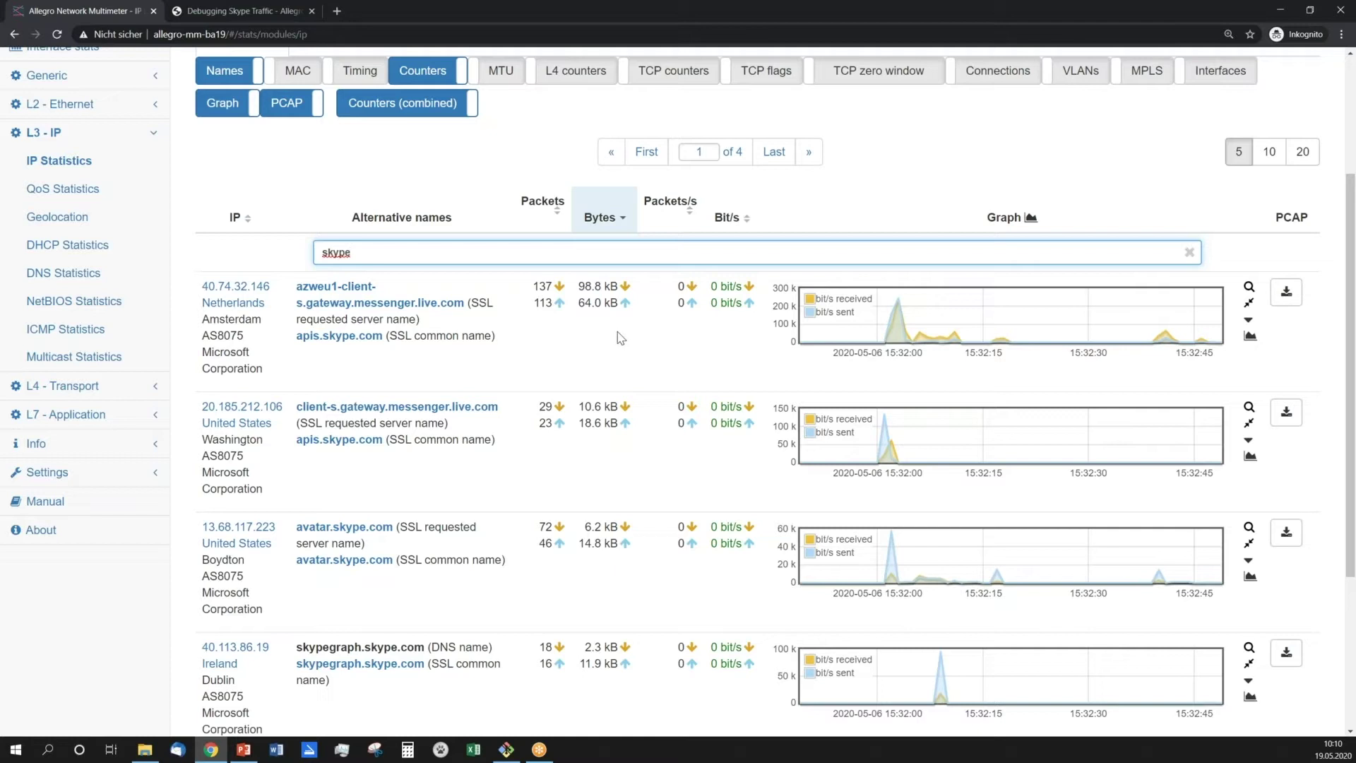
Show the peers of IP address 40.74.32.146 from the filtered Skype list.
left_click(241, 286)
scroll(650, 448, "up", 2)
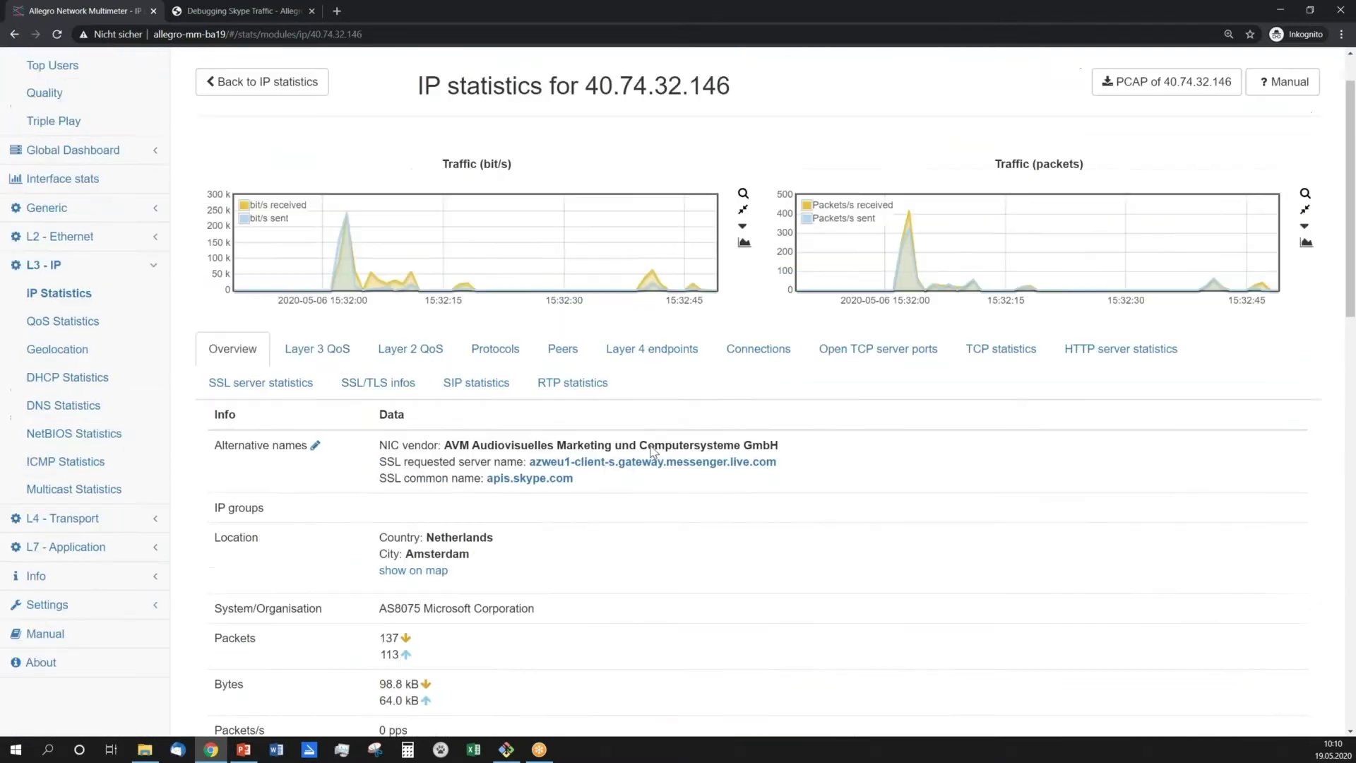
left_click(563, 348)
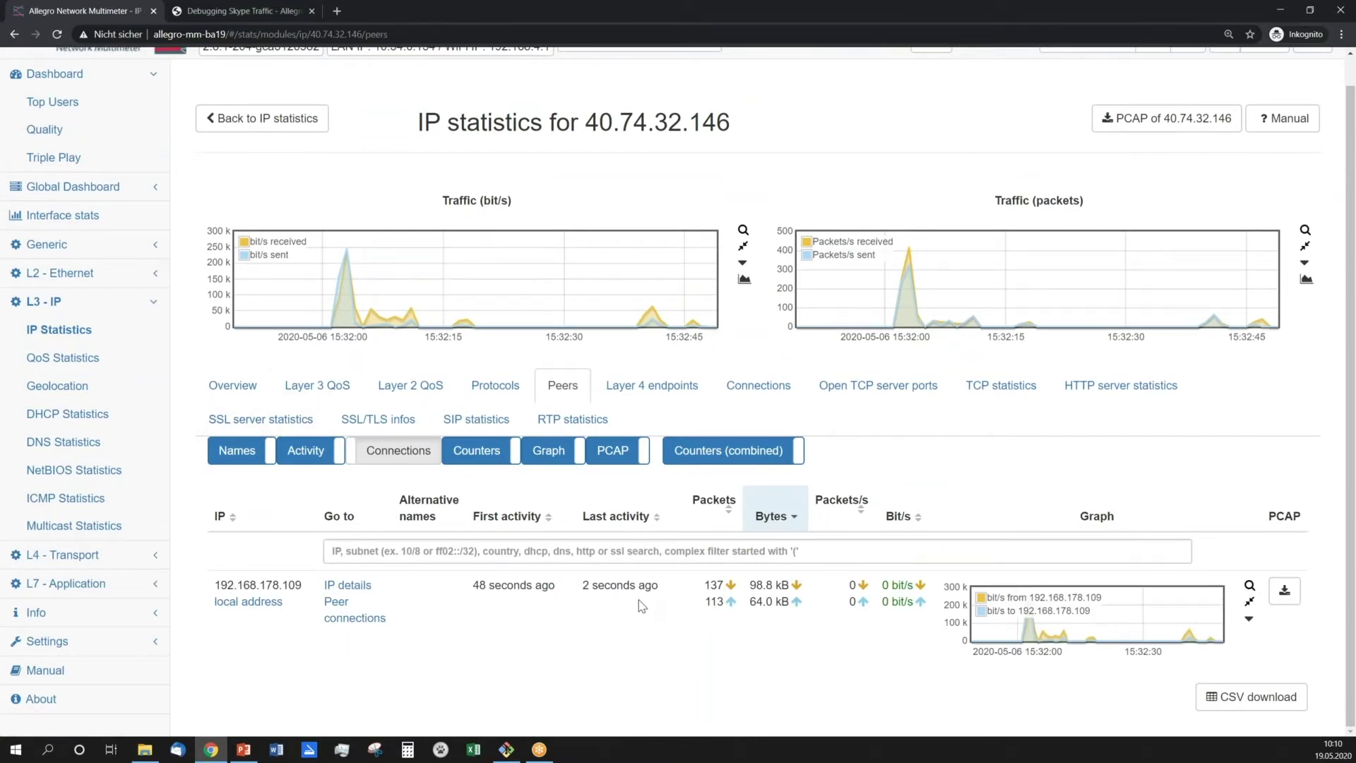
left_click(1287, 595)
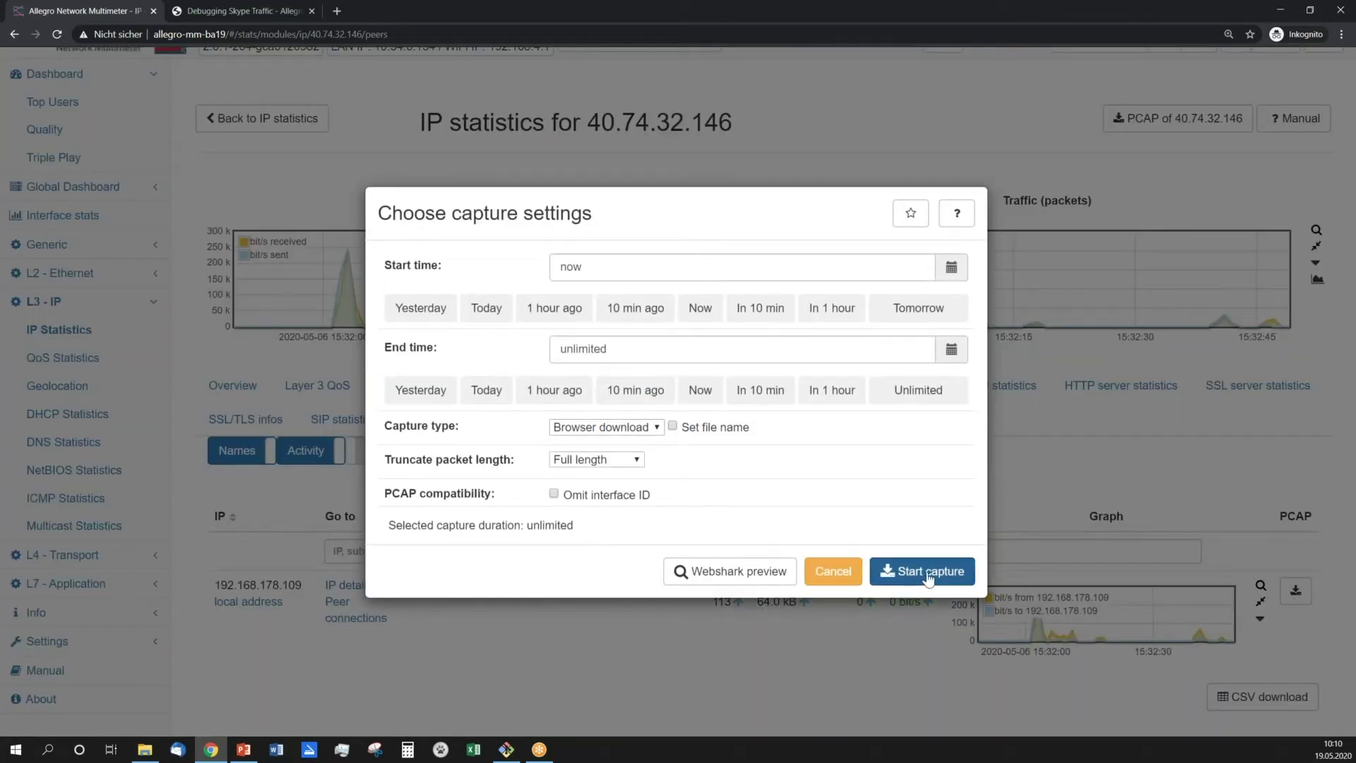
left_click(715, 571)
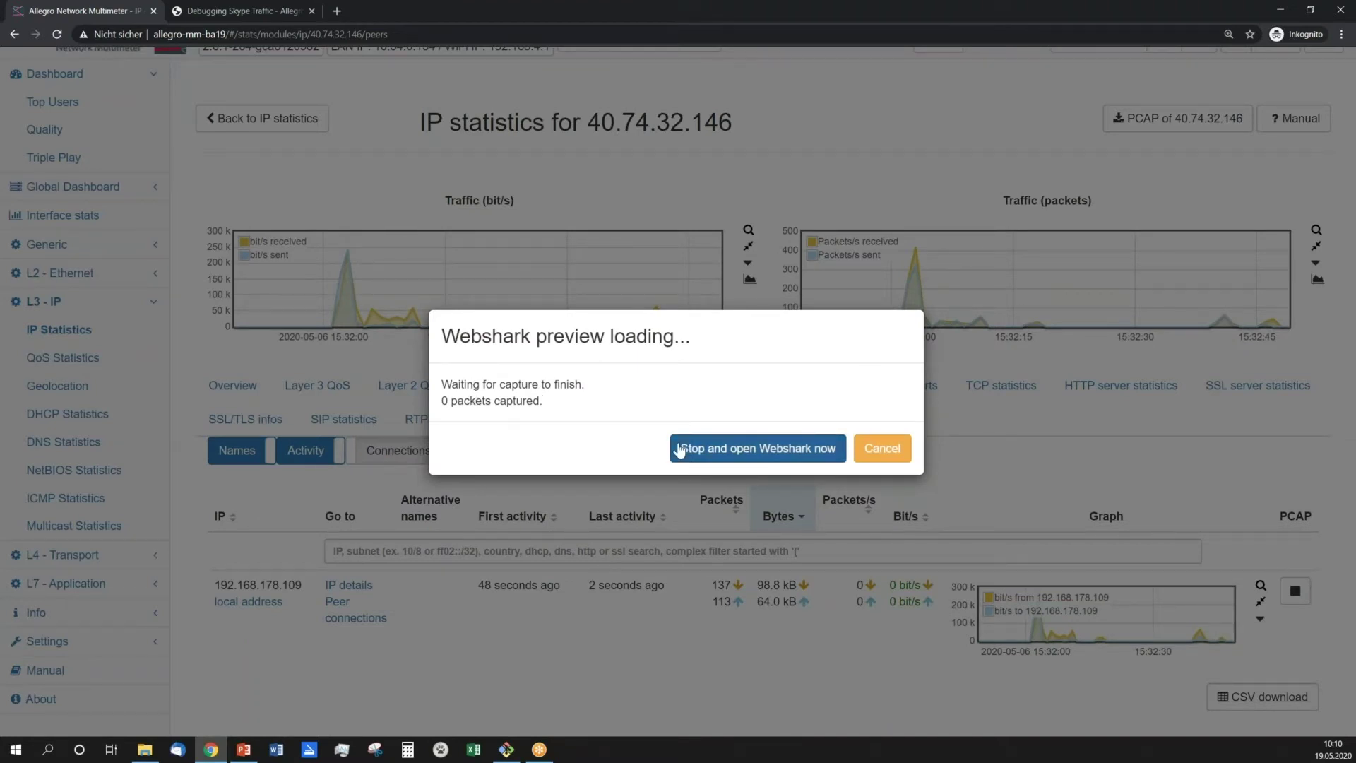
left_click(892, 454)
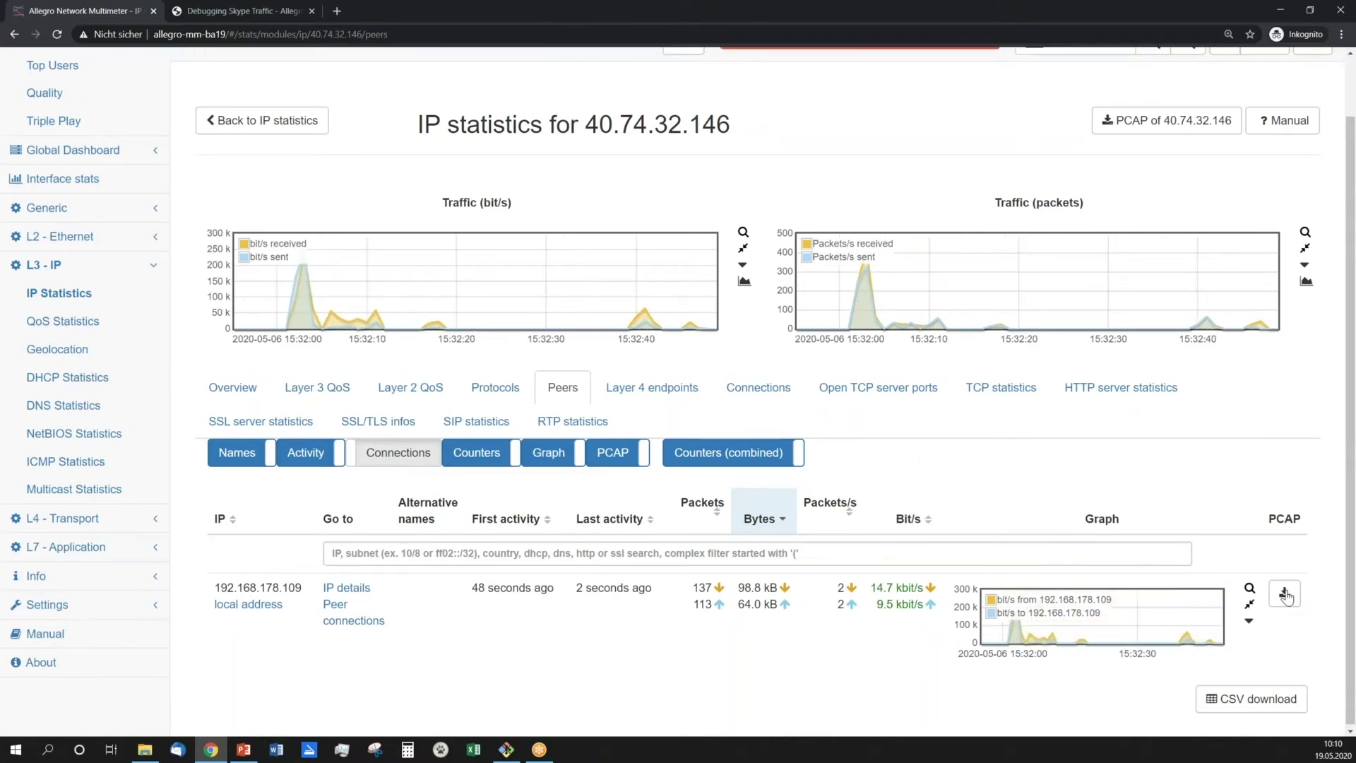
Inspect the packets exchanged with peer 192.168.178.109 in a Webshark preview and close the preview.
left_click(1285, 595)
left_click(712, 568)
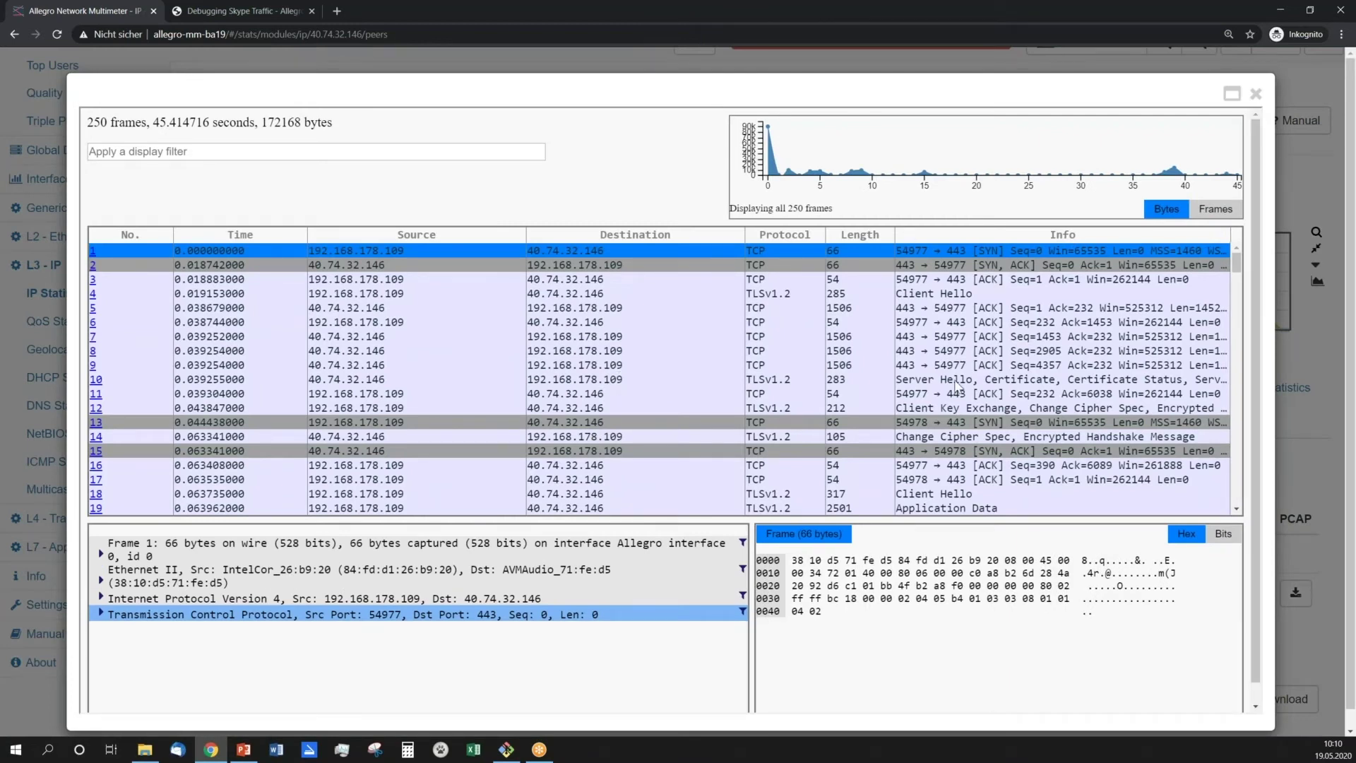
scroll(916, 369, "down", 6)
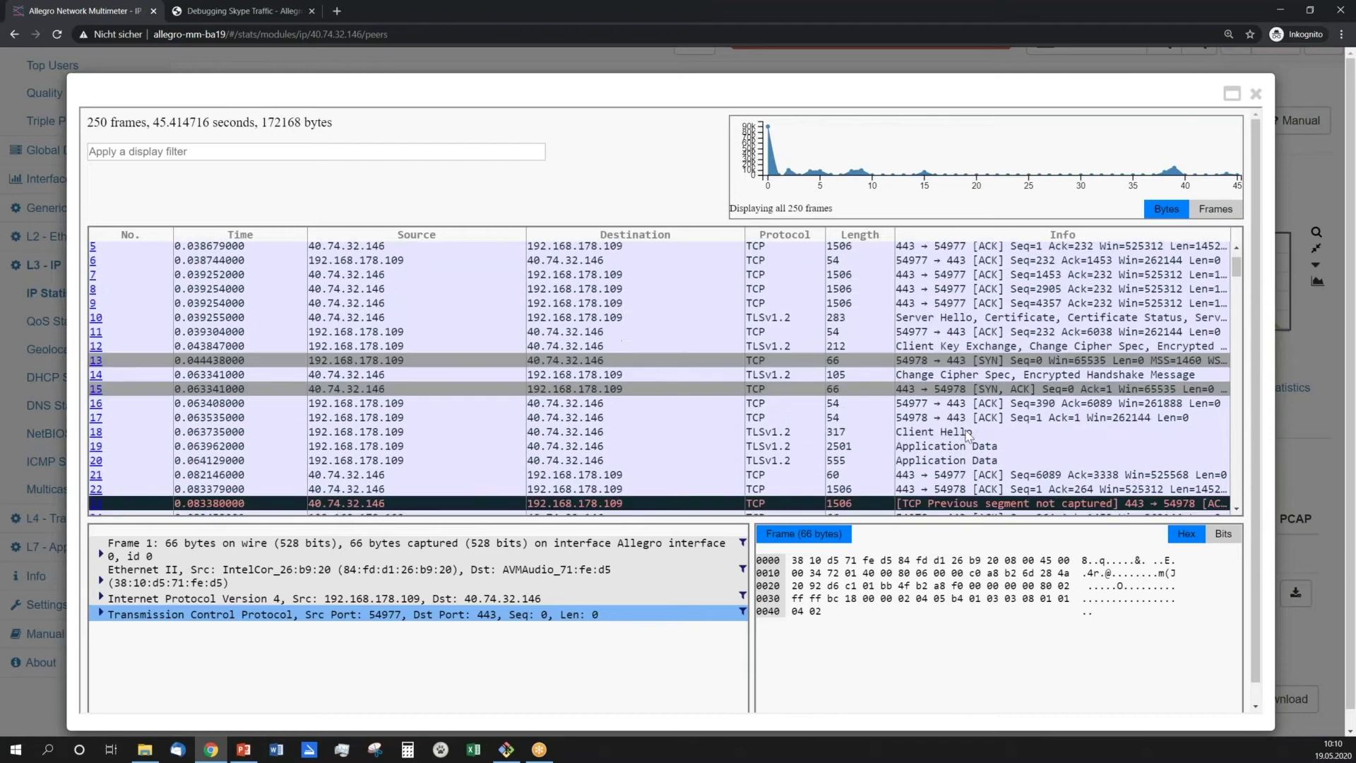
scroll(964, 437, "up", 6)
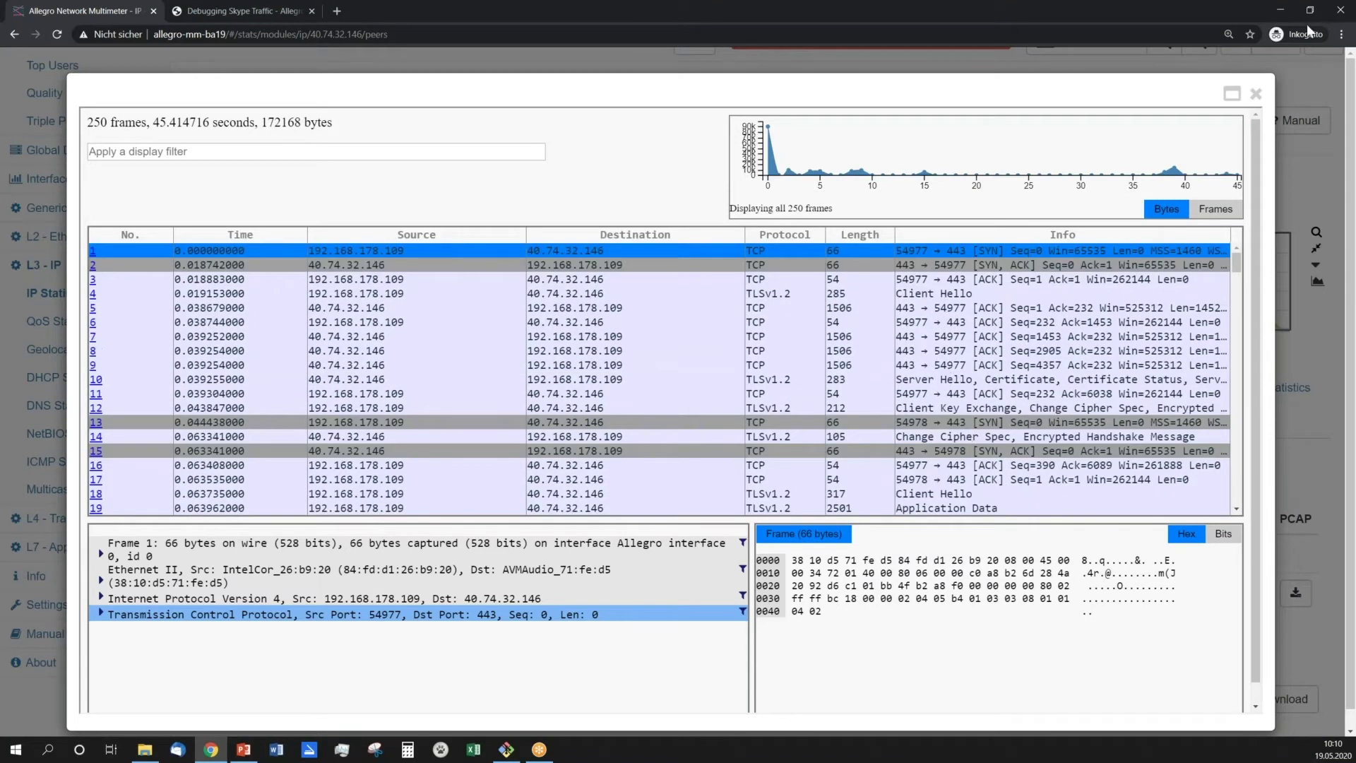
left_click(1256, 94)
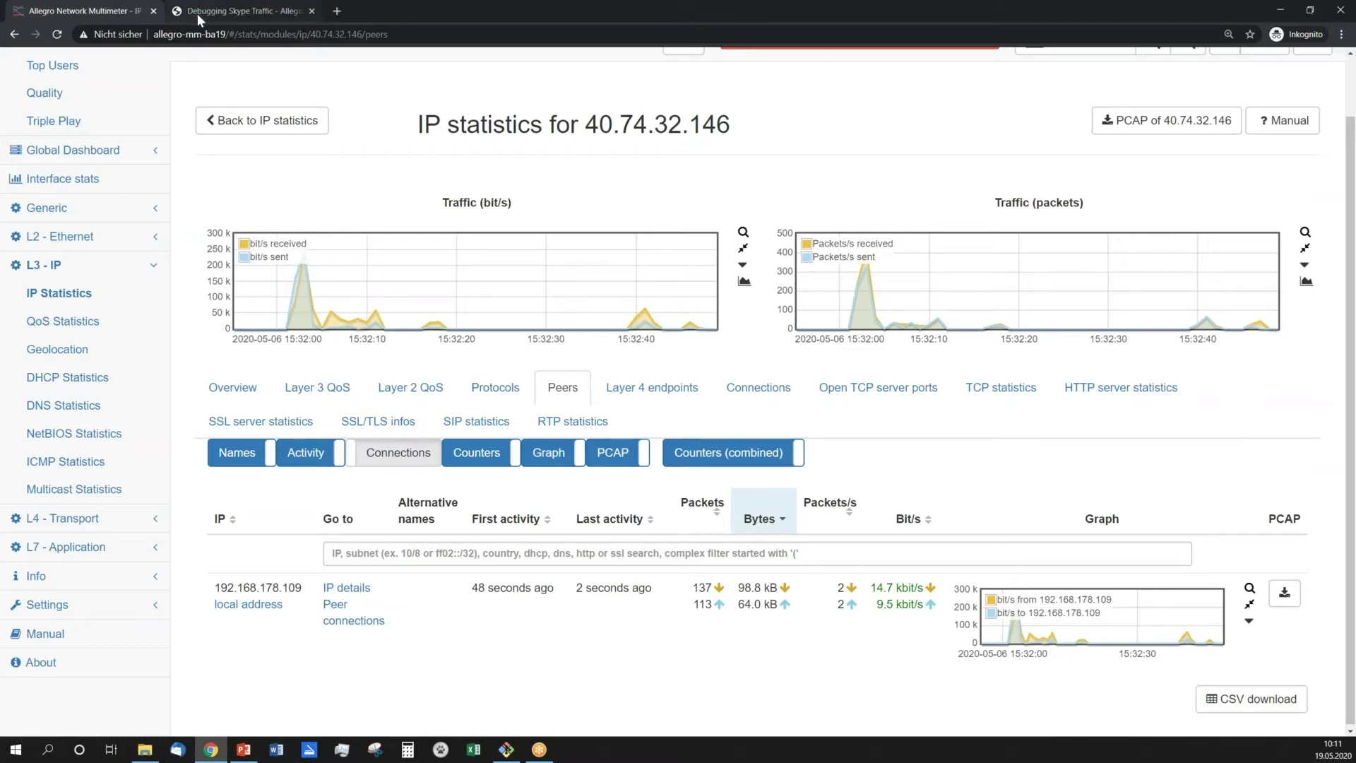
Open the Layer 4 TCP statistics and examine the peak in the server handshake time graph.
left_click(94, 271)
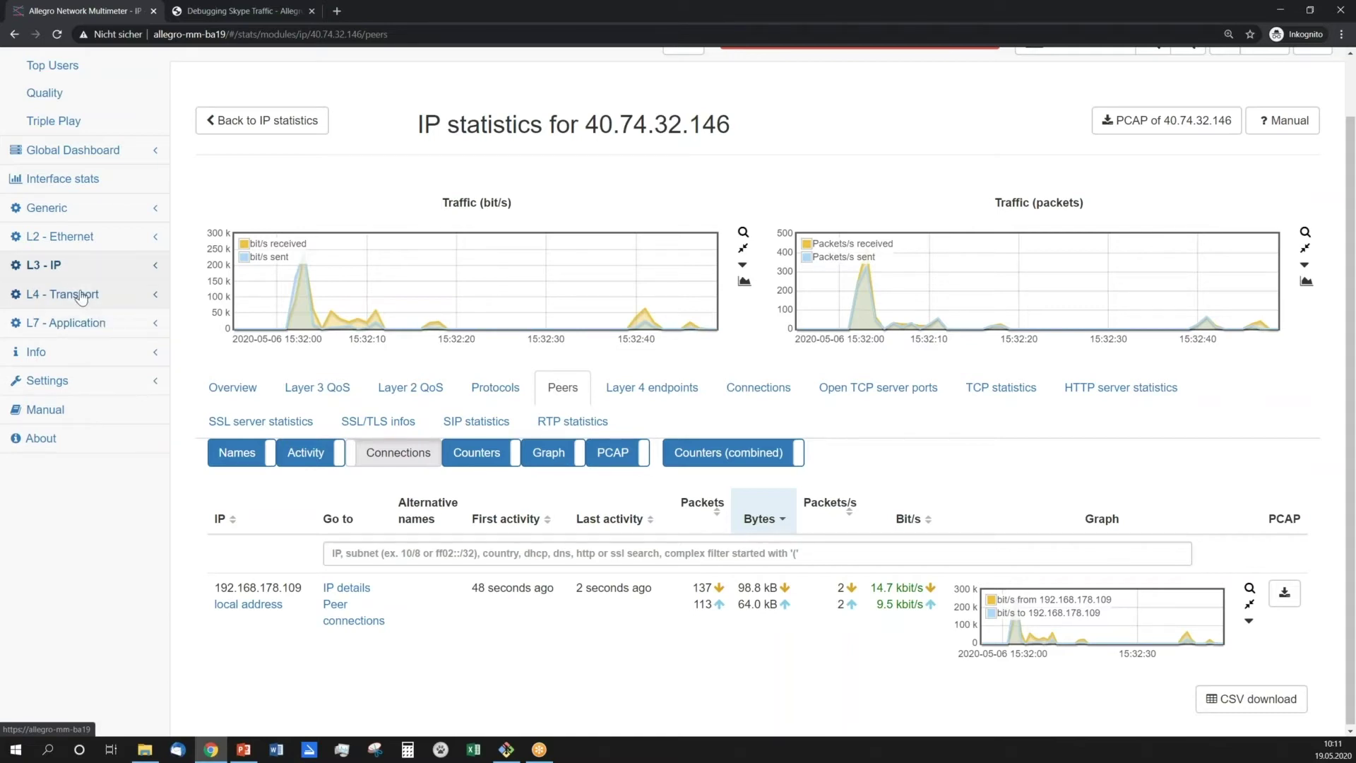
left_click(92, 327)
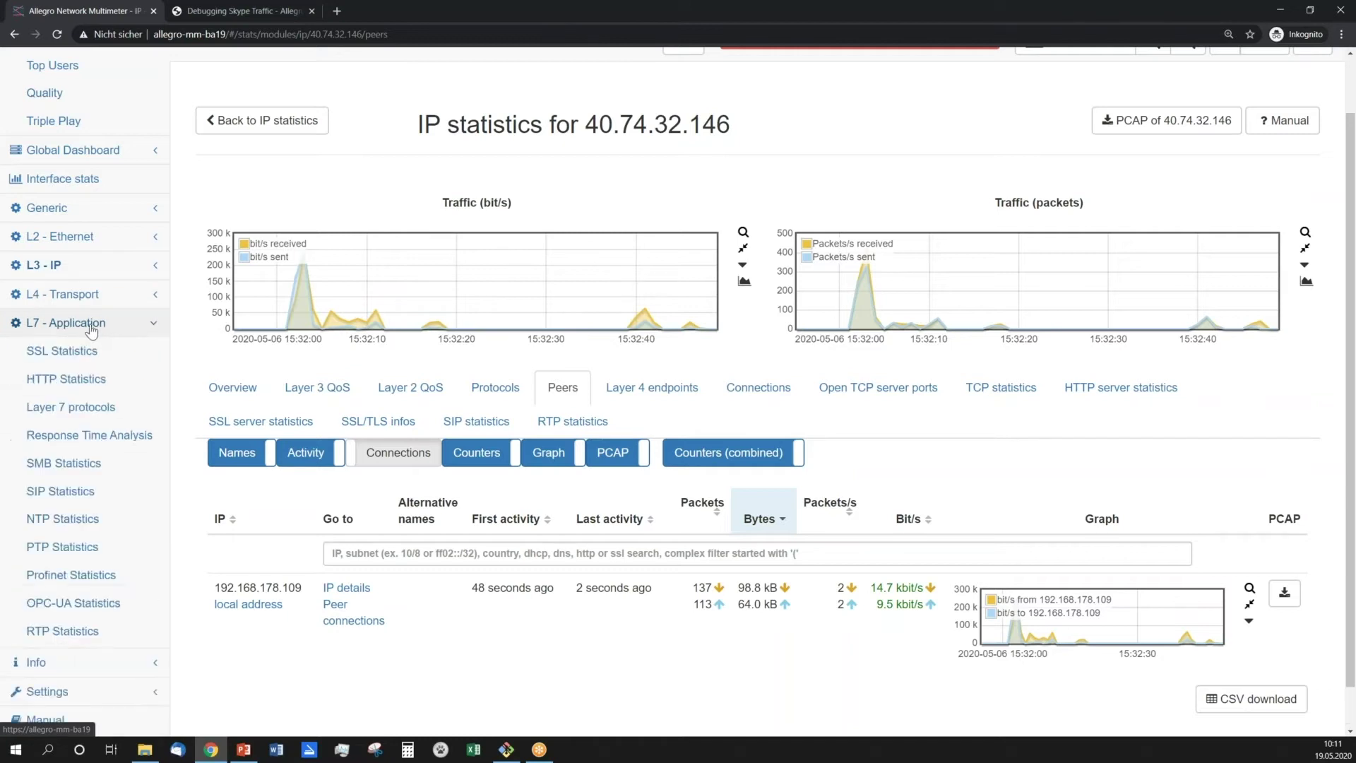
left_click(92, 295)
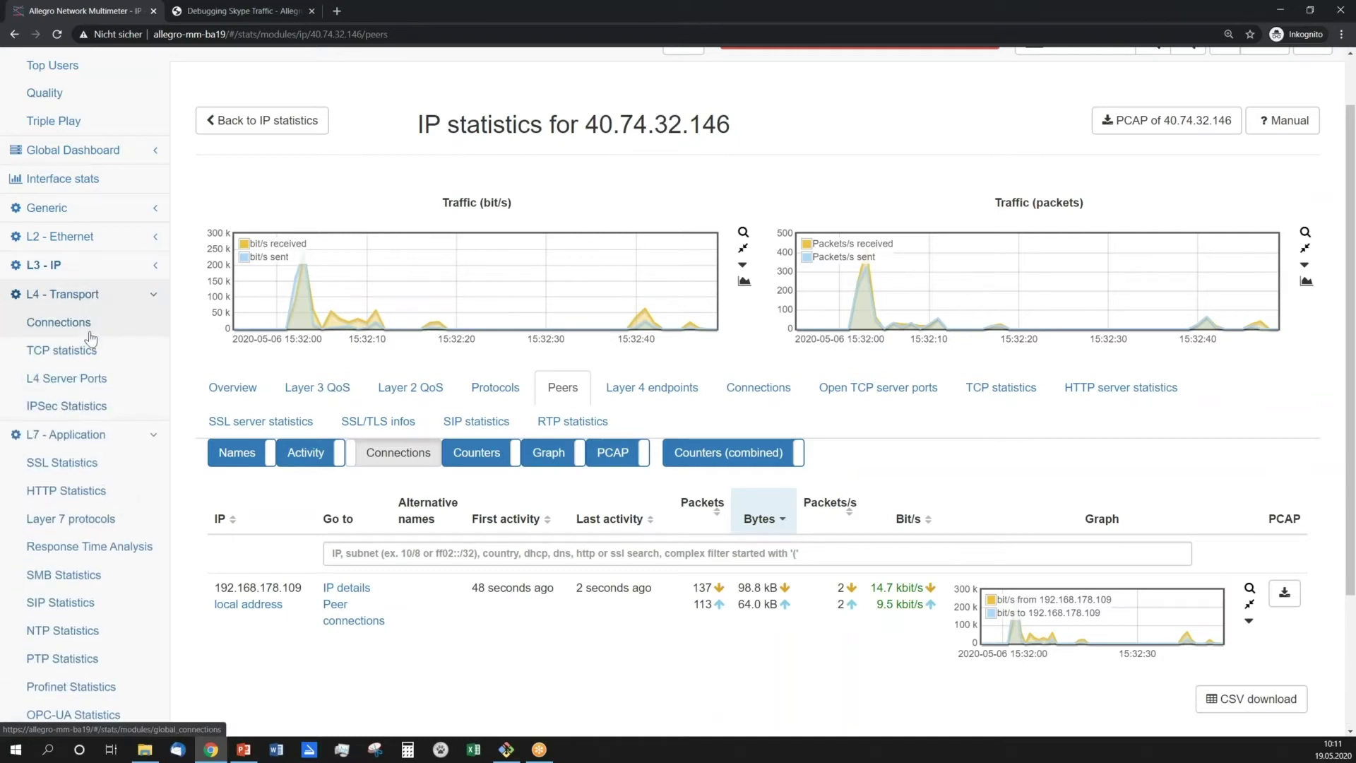
left_click(84, 348)
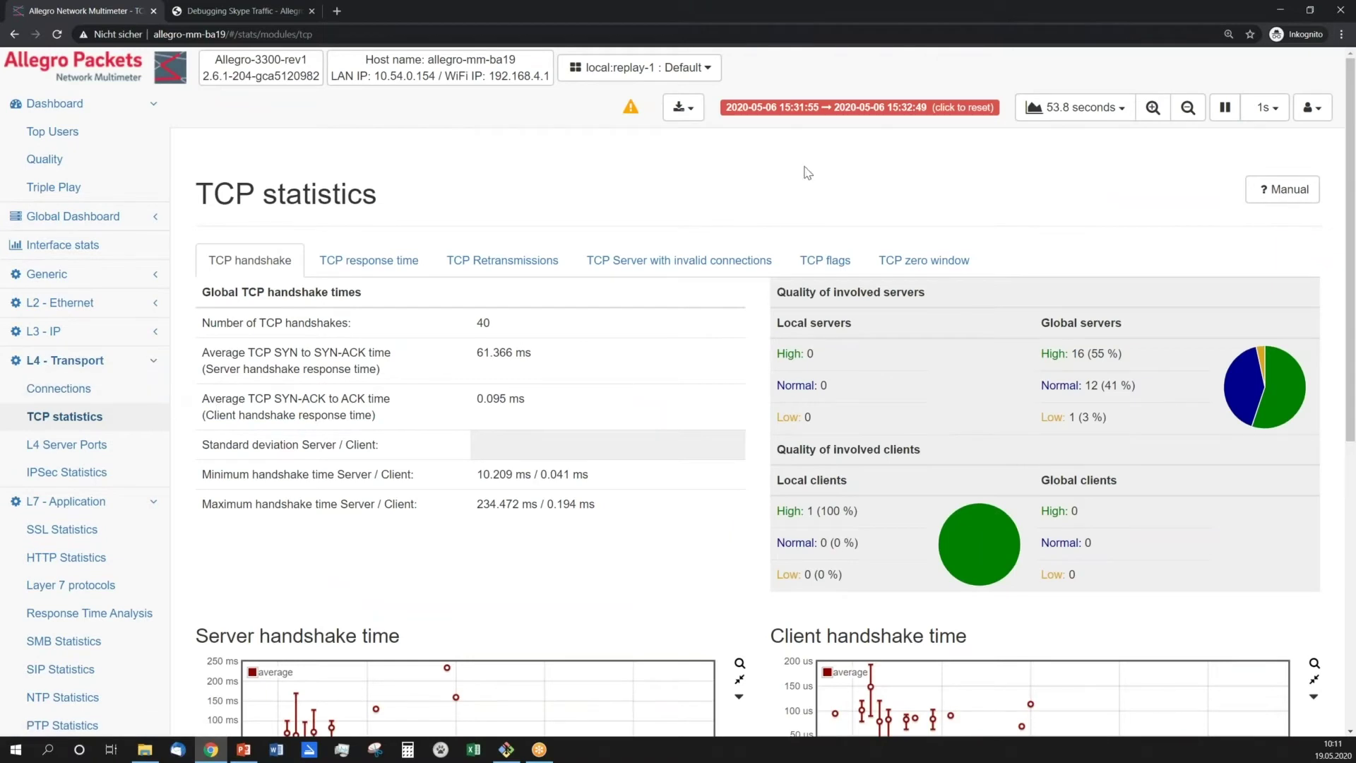
scroll(703, 491, "down", 2)
mouse_move(268, 612)
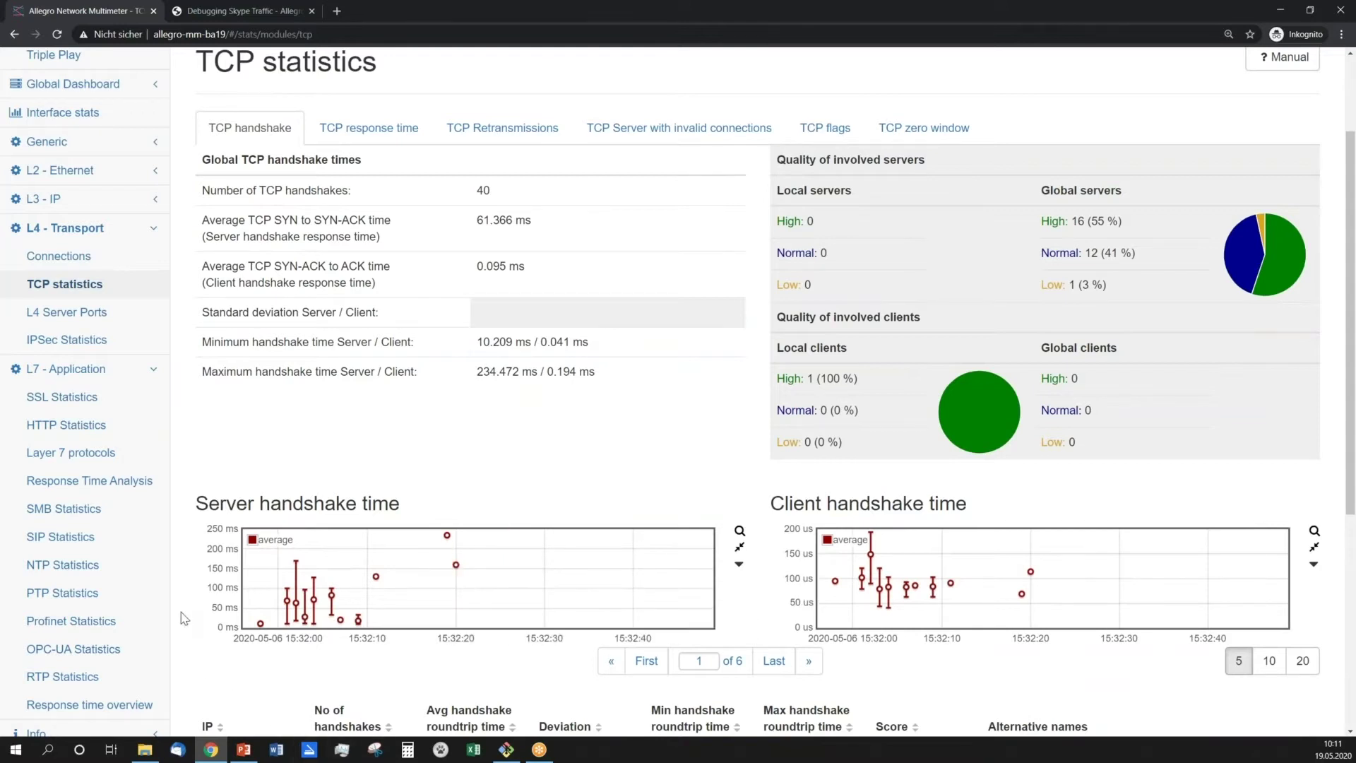
scroll(185, 619, "down", 1)
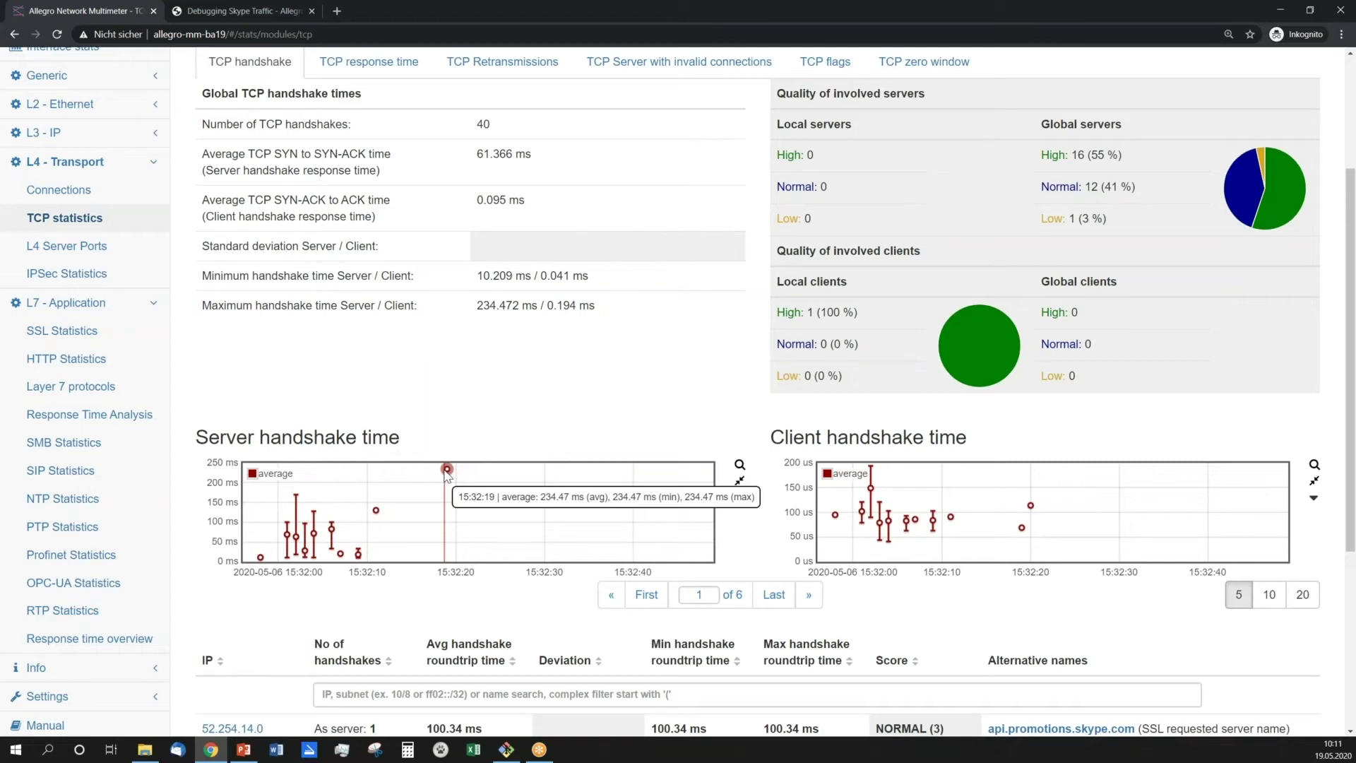
Sort the servers in the TCP handshake table by average handshake roundtrip time in descending order.
scroll(290, 582, "down", 3)
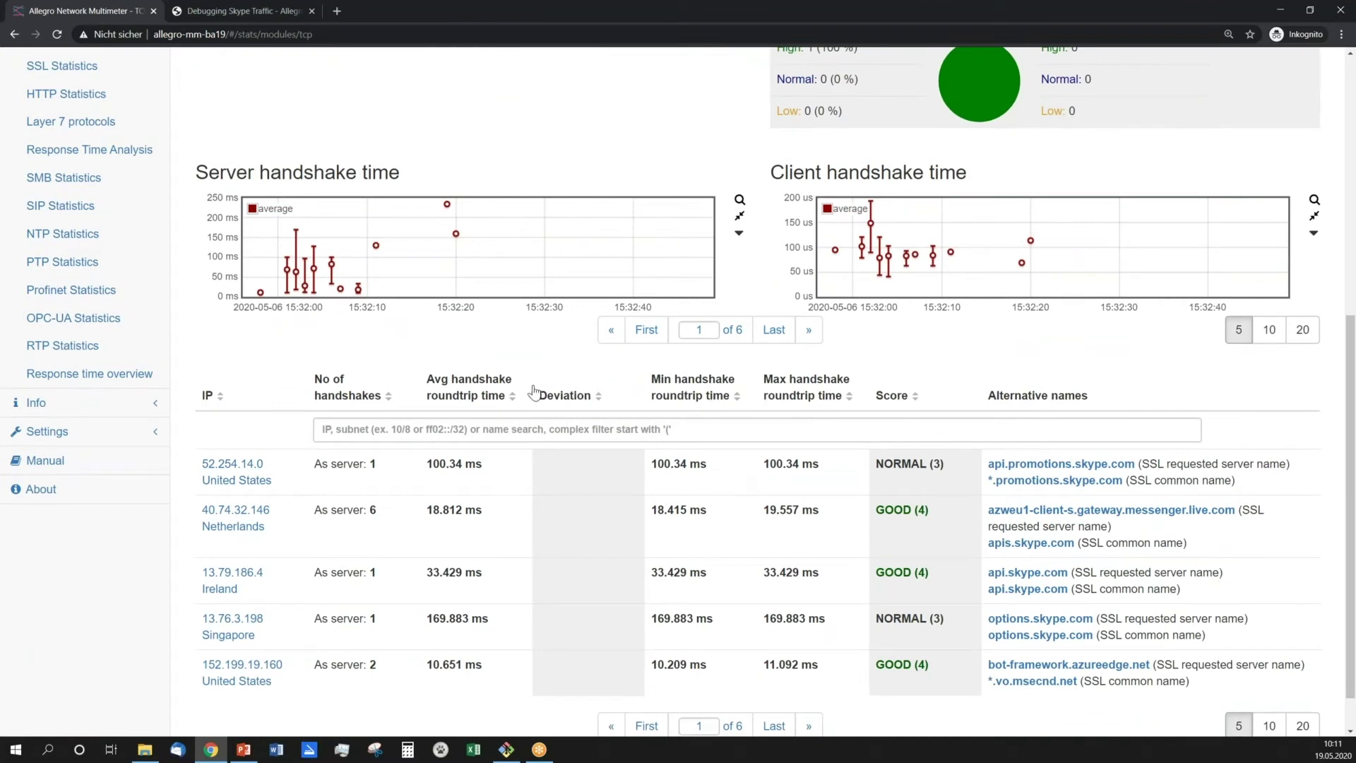
left_click(452, 393)
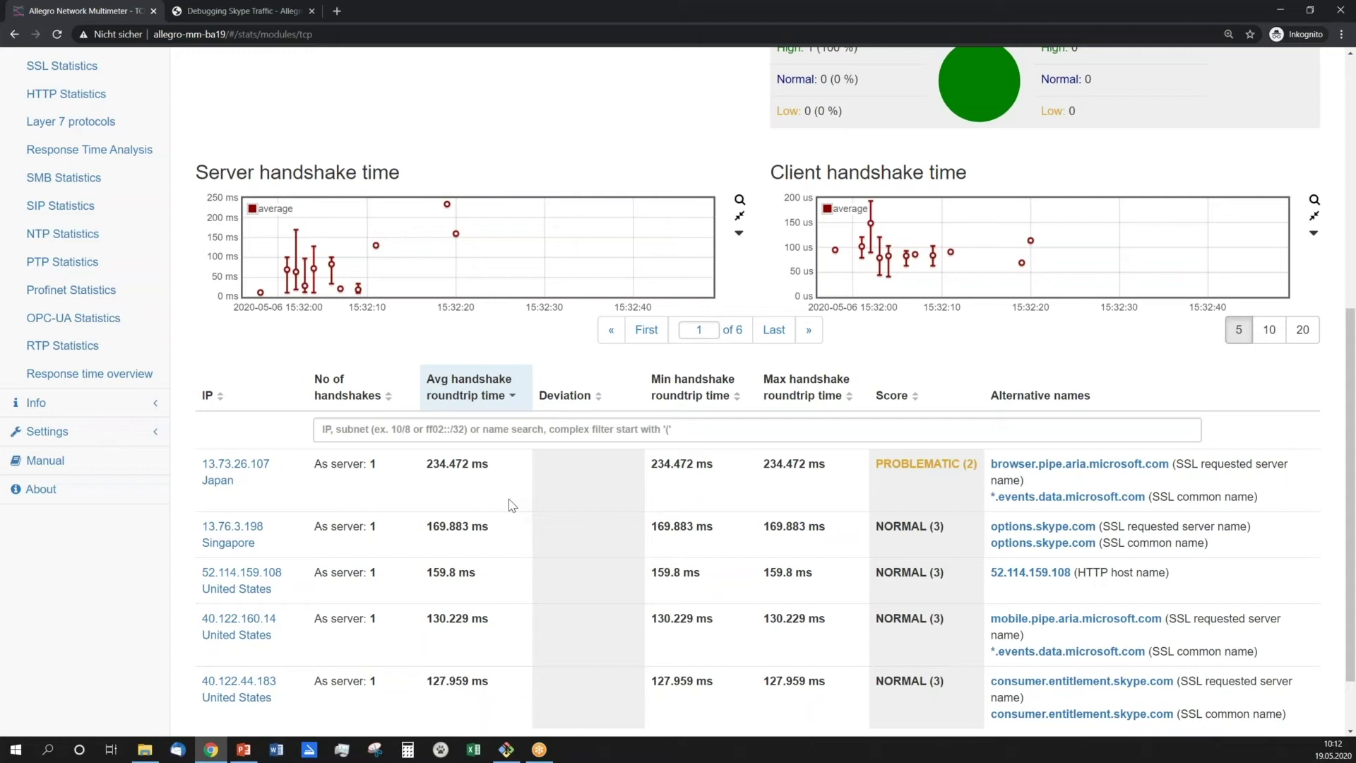
Open the TCP response time statistics and examine the overall graph and the individual graphs of the Skype servers.
scroll(512, 504, "up", 6)
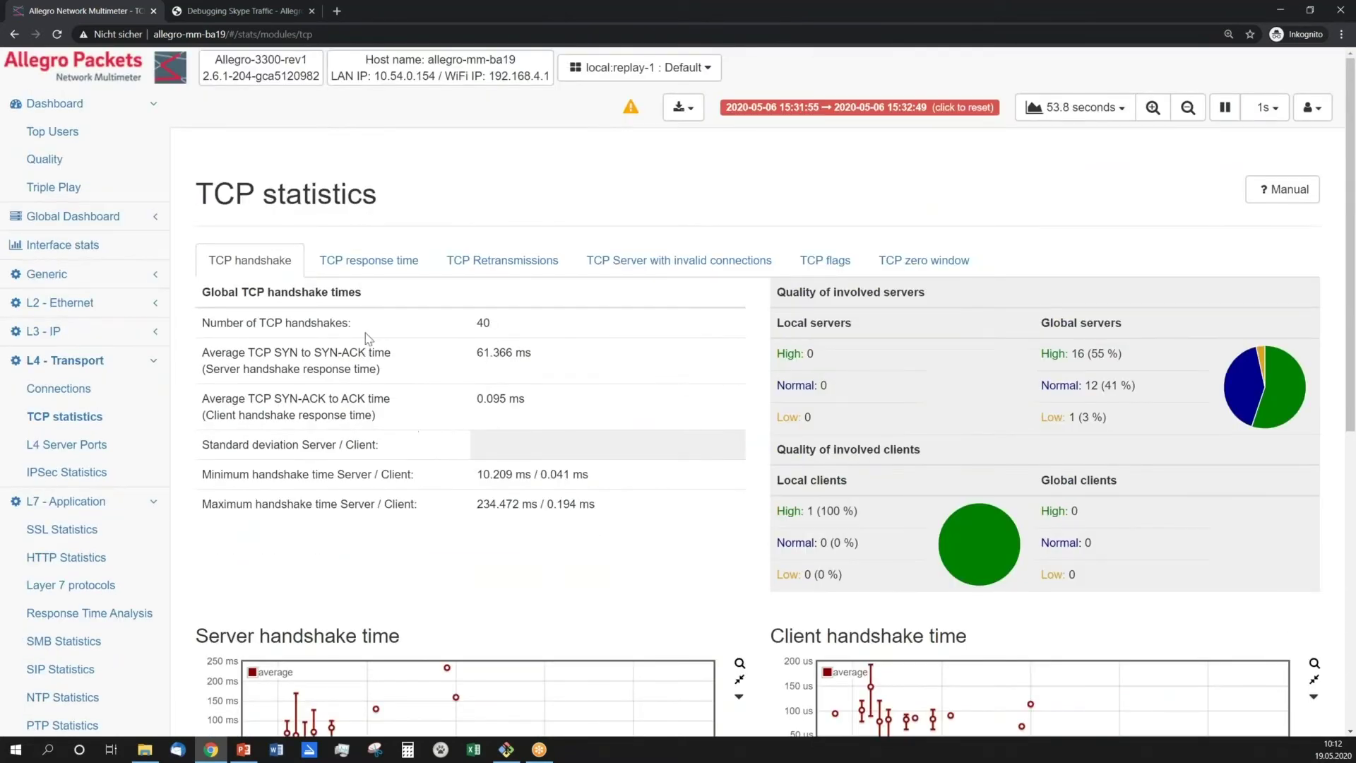
left_click(366, 263)
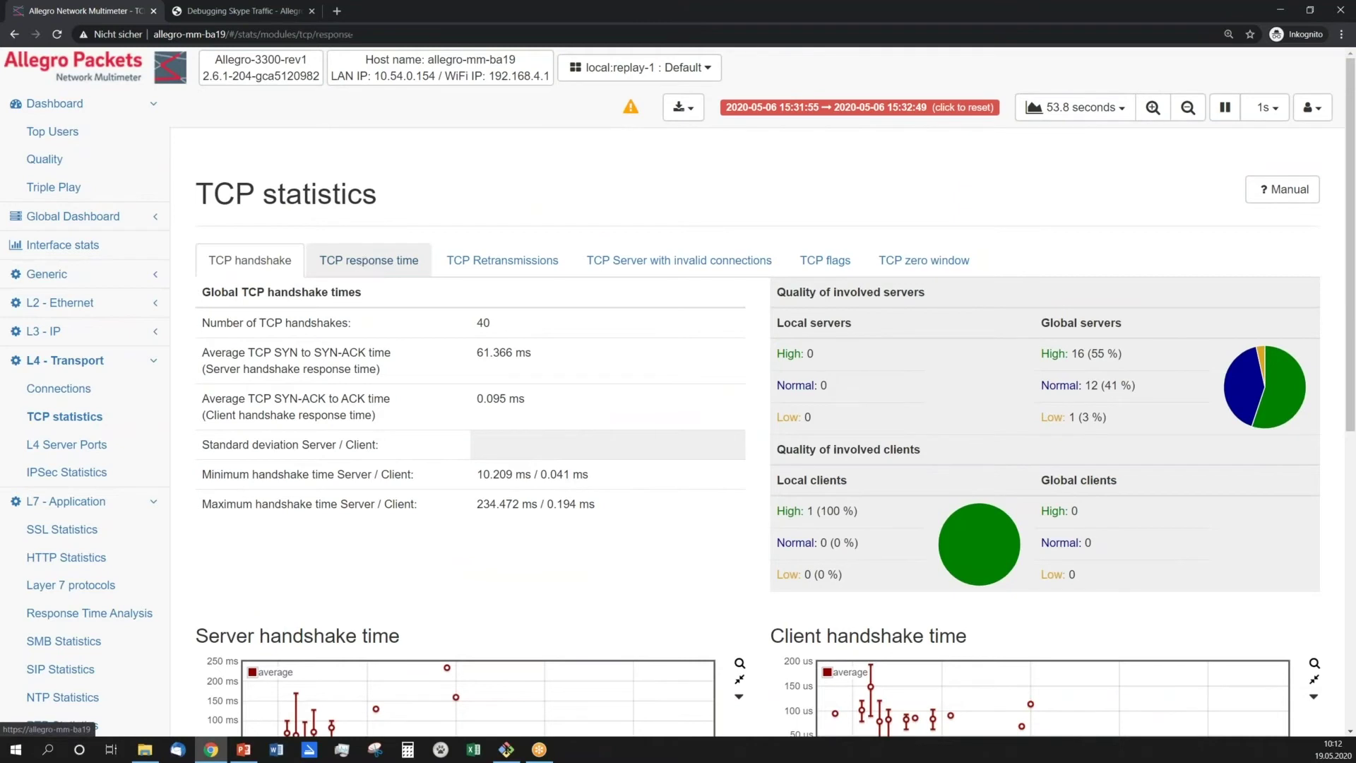
scroll(194, 477, "down", 2)
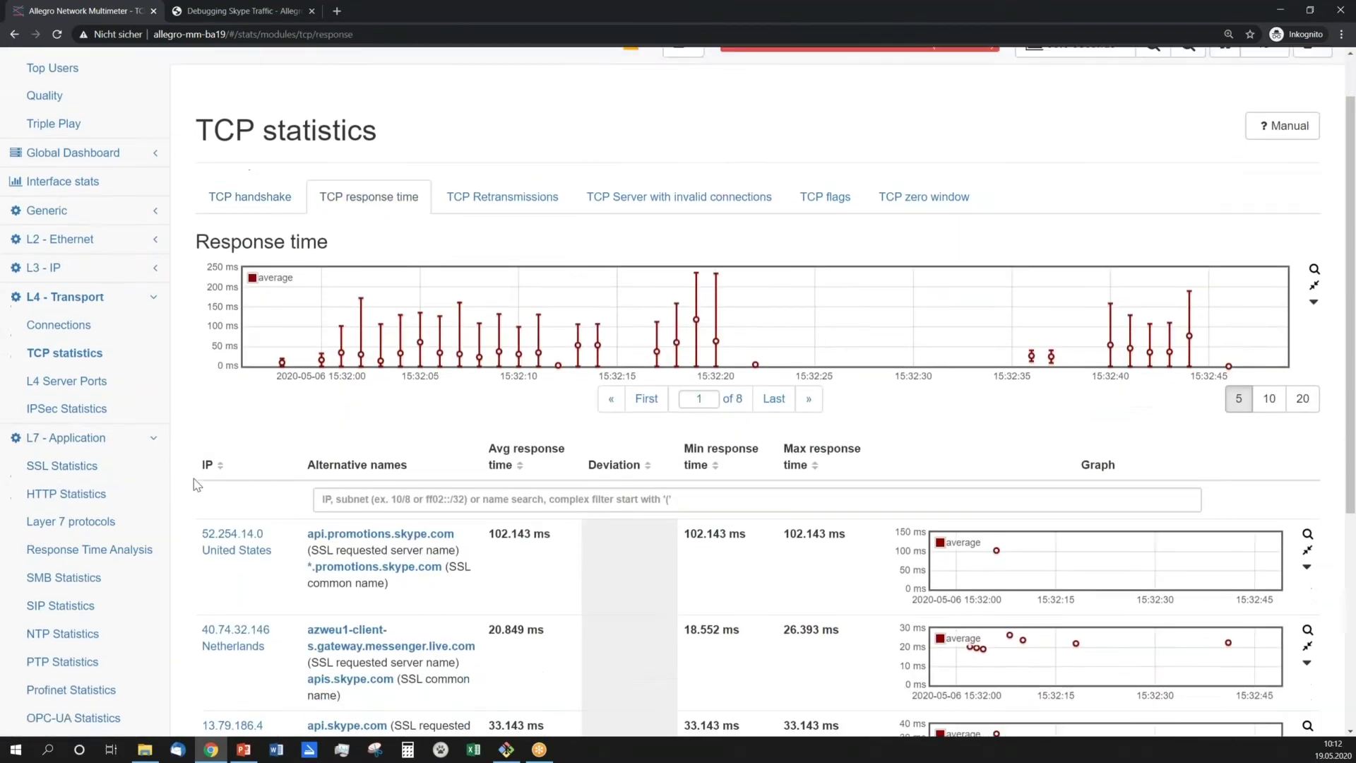
scroll(194, 477, "down", 1)
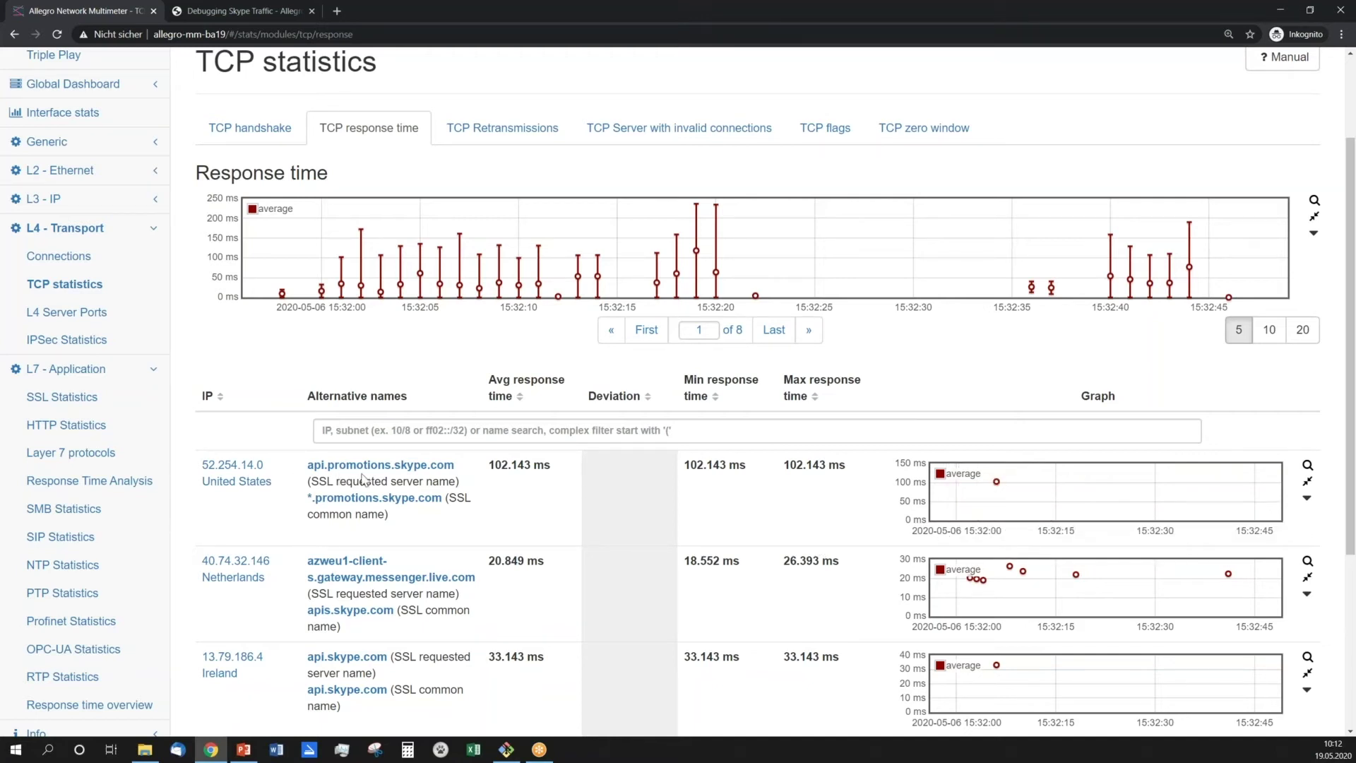
mouse_move(995, 482)
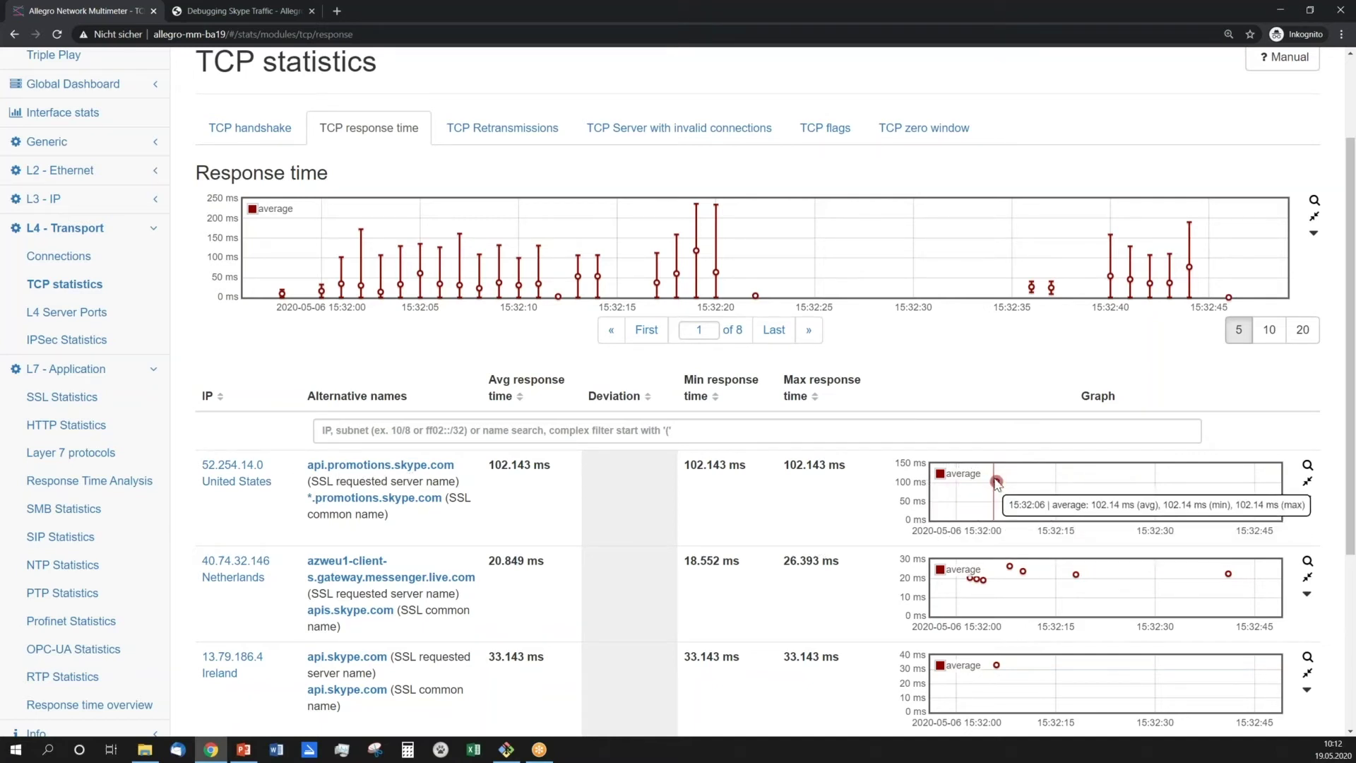
scroll(844, 549, "down", 2)
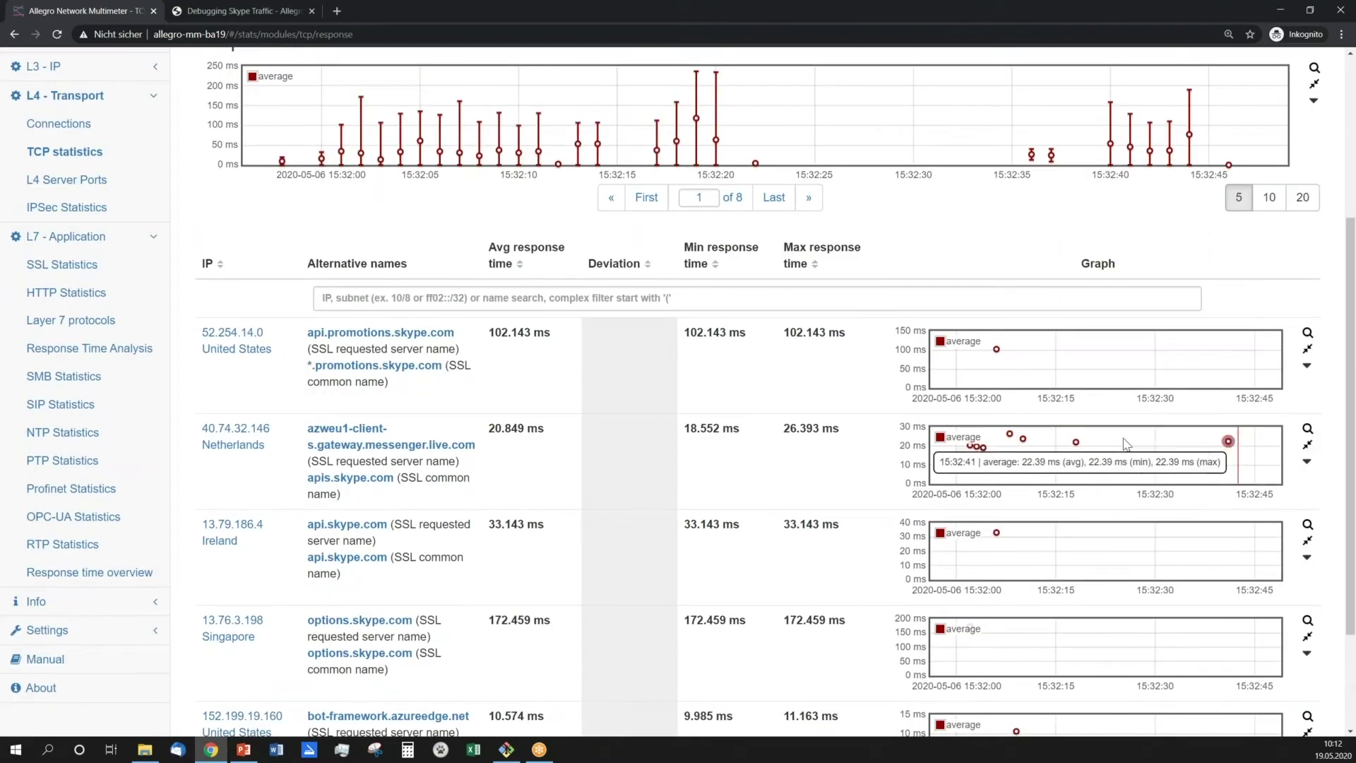
scroll(623, 550, "up", 2)
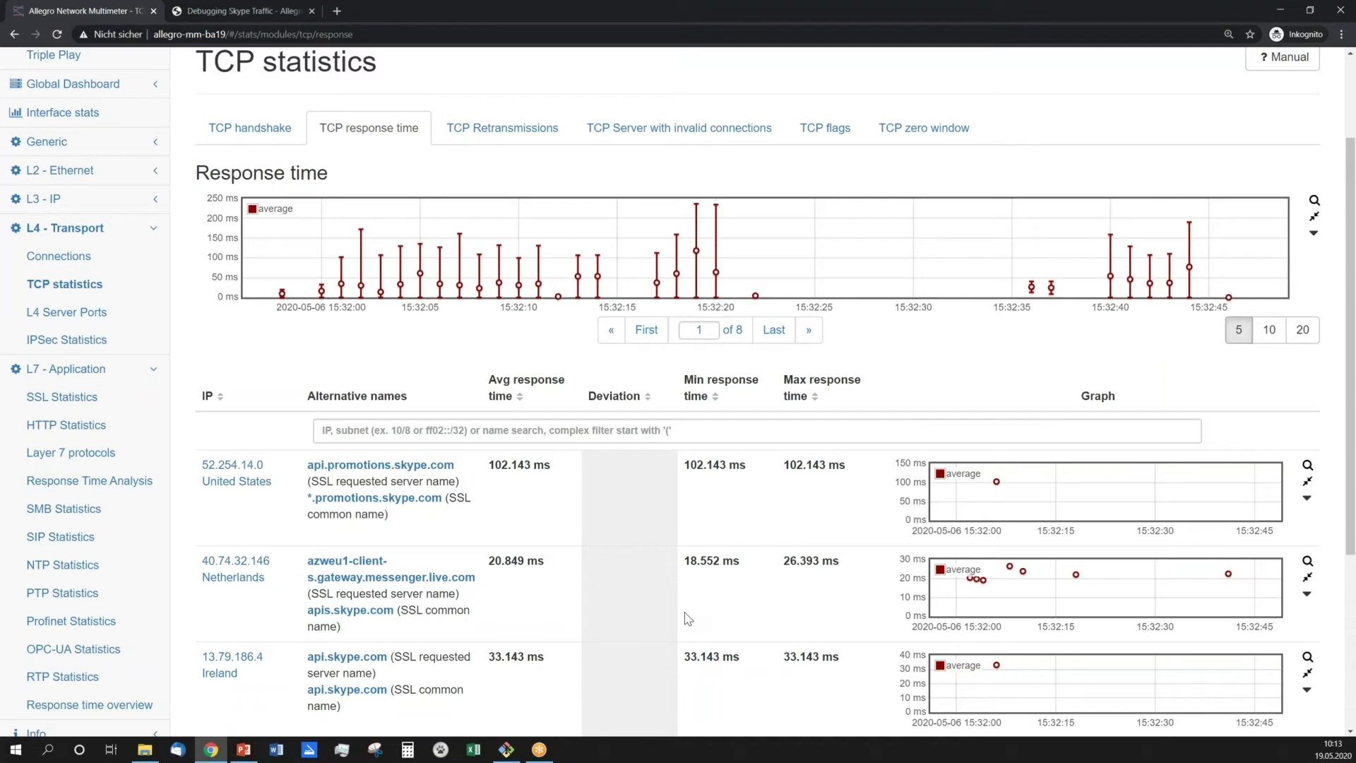
Open the TCP retransmission statistics and examine the retransmitted data graph and the retransmission values per IP address.
scroll(689, 619, "up", 1)
left_click(480, 200)
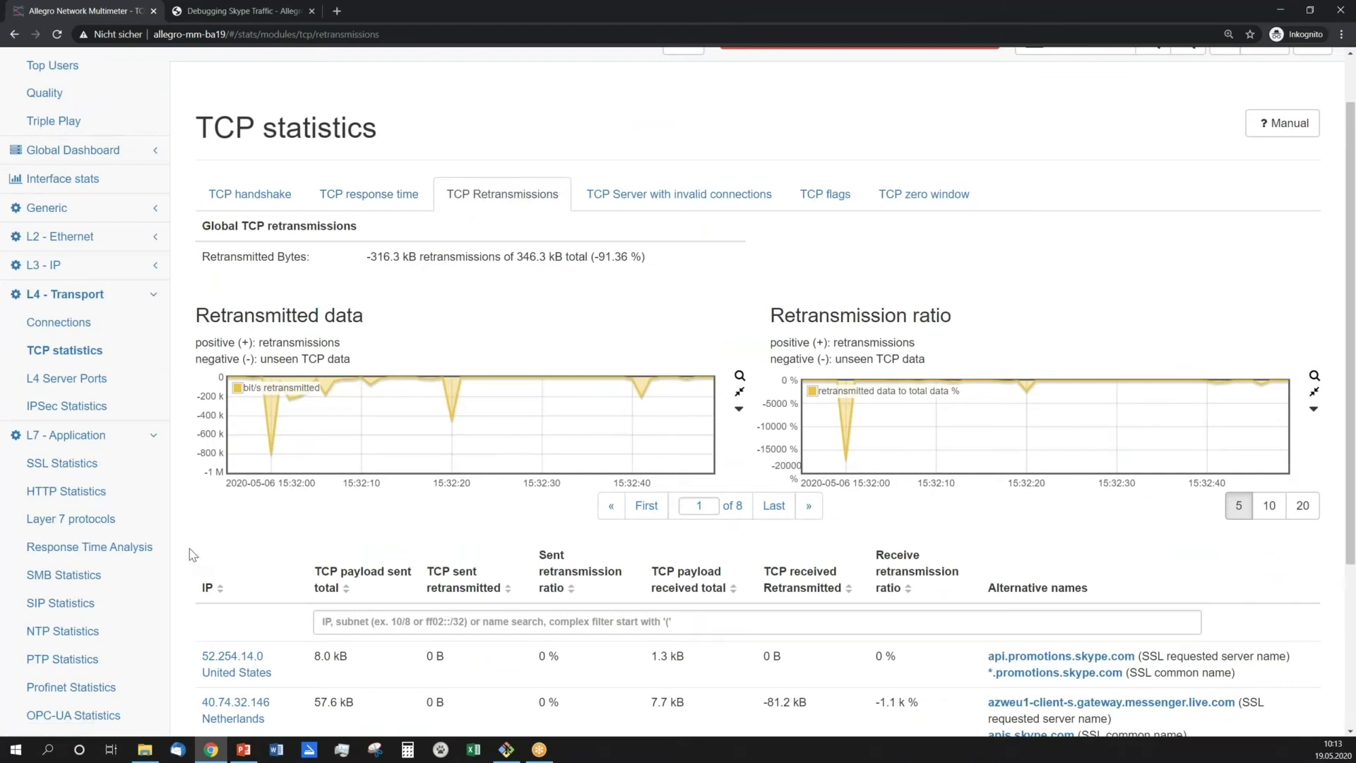
scroll(189, 548, "down", 2)
scroll(189, 548, "up", 2)
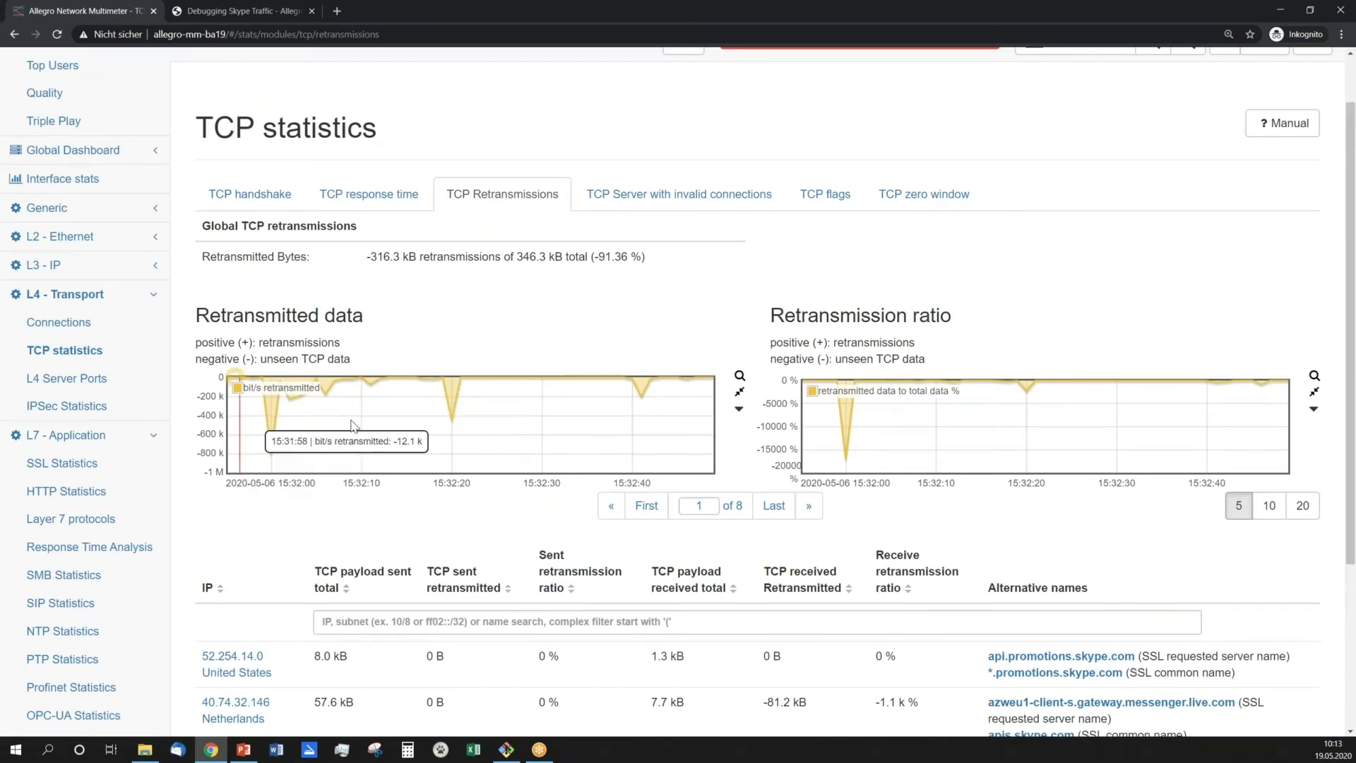
mouse_move(254, 447)
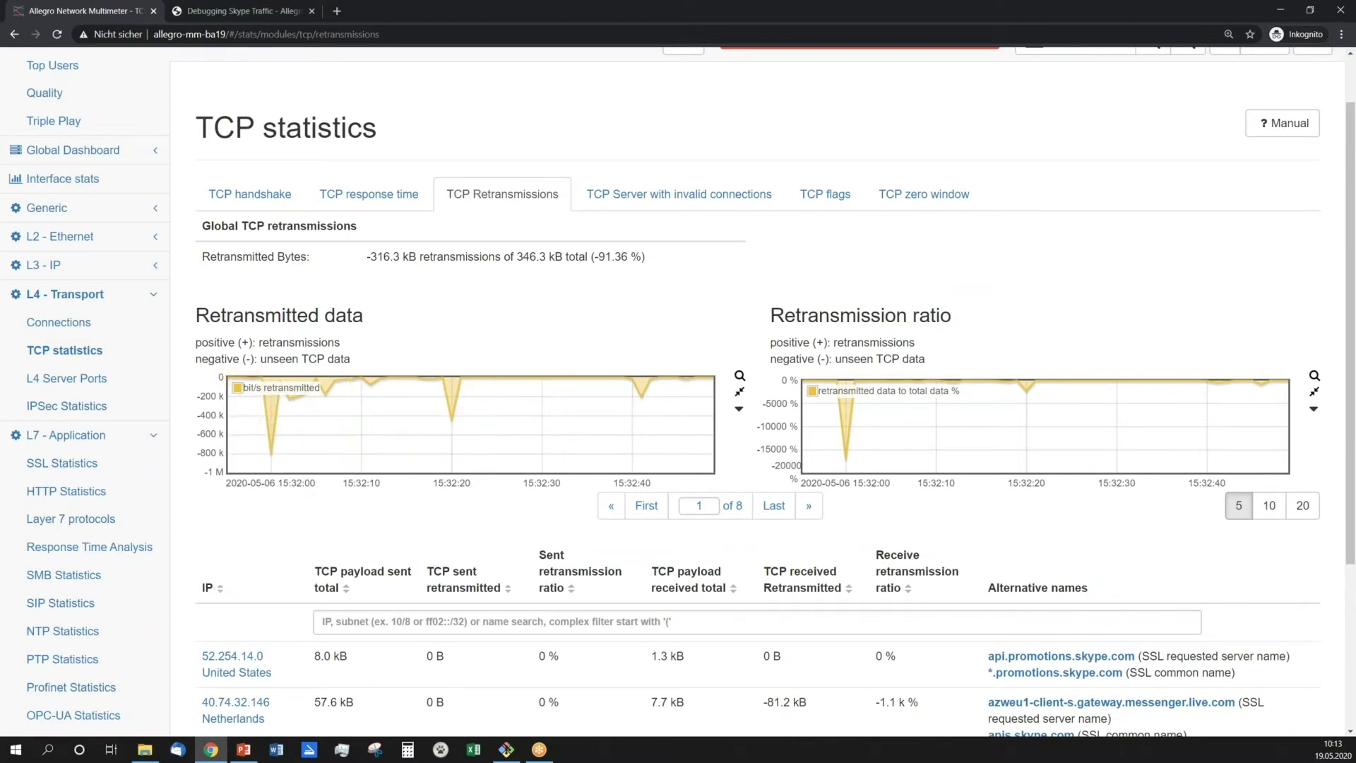
scroll(228, 547, "down", 1)
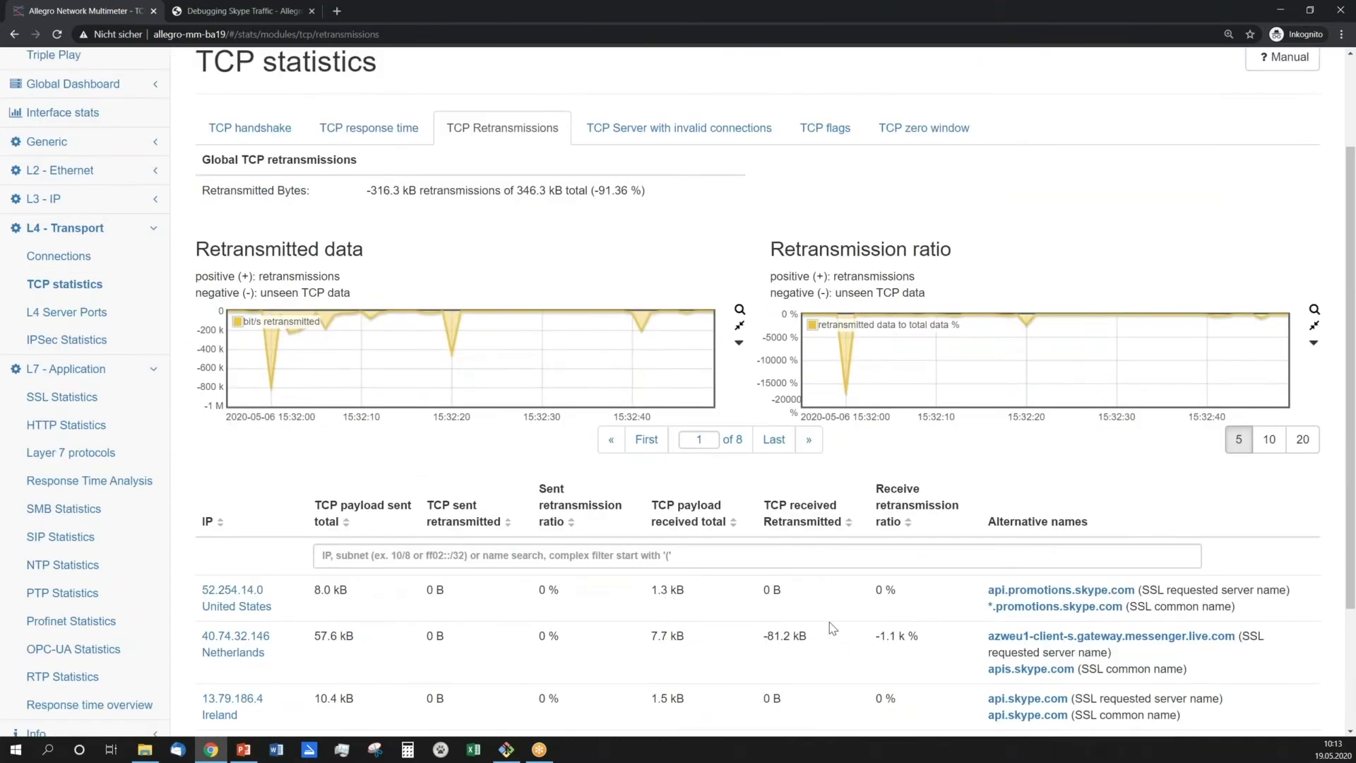
scroll(832, 629, "down", 2)
scroll(808, 571, "down", 1)
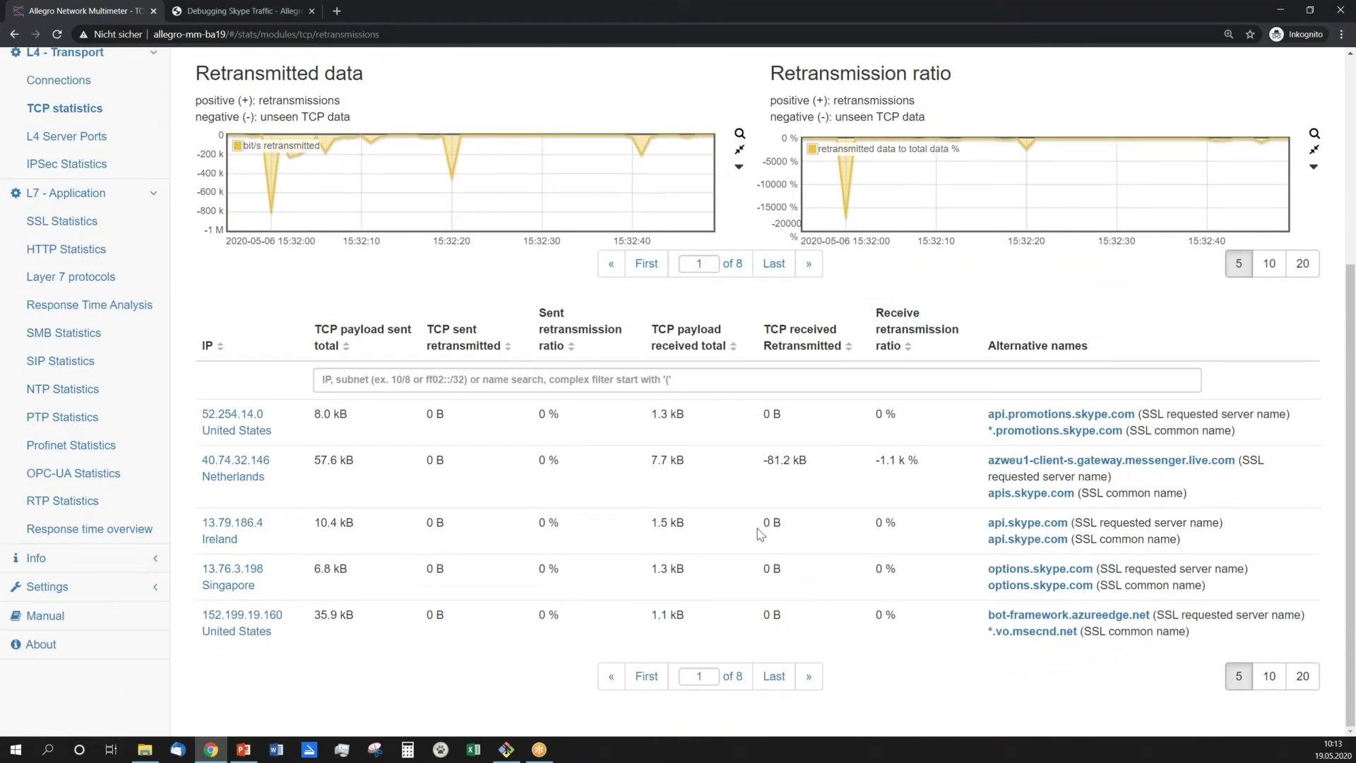
scroll(760, 534, "up", 4)
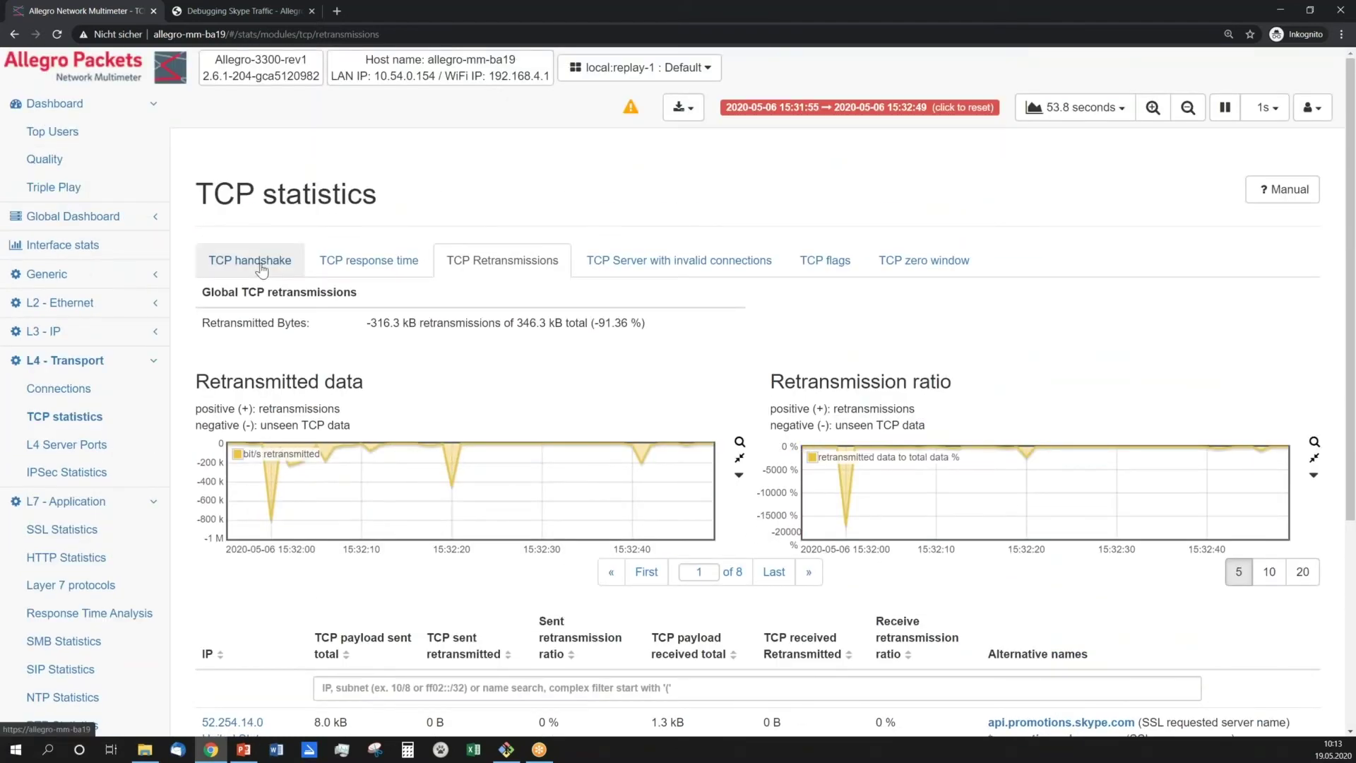
Switch to the Debugging Skype Traffic wiki page and read how to view Skype servers' response times in the IP statistics.
left_click(260, 12)
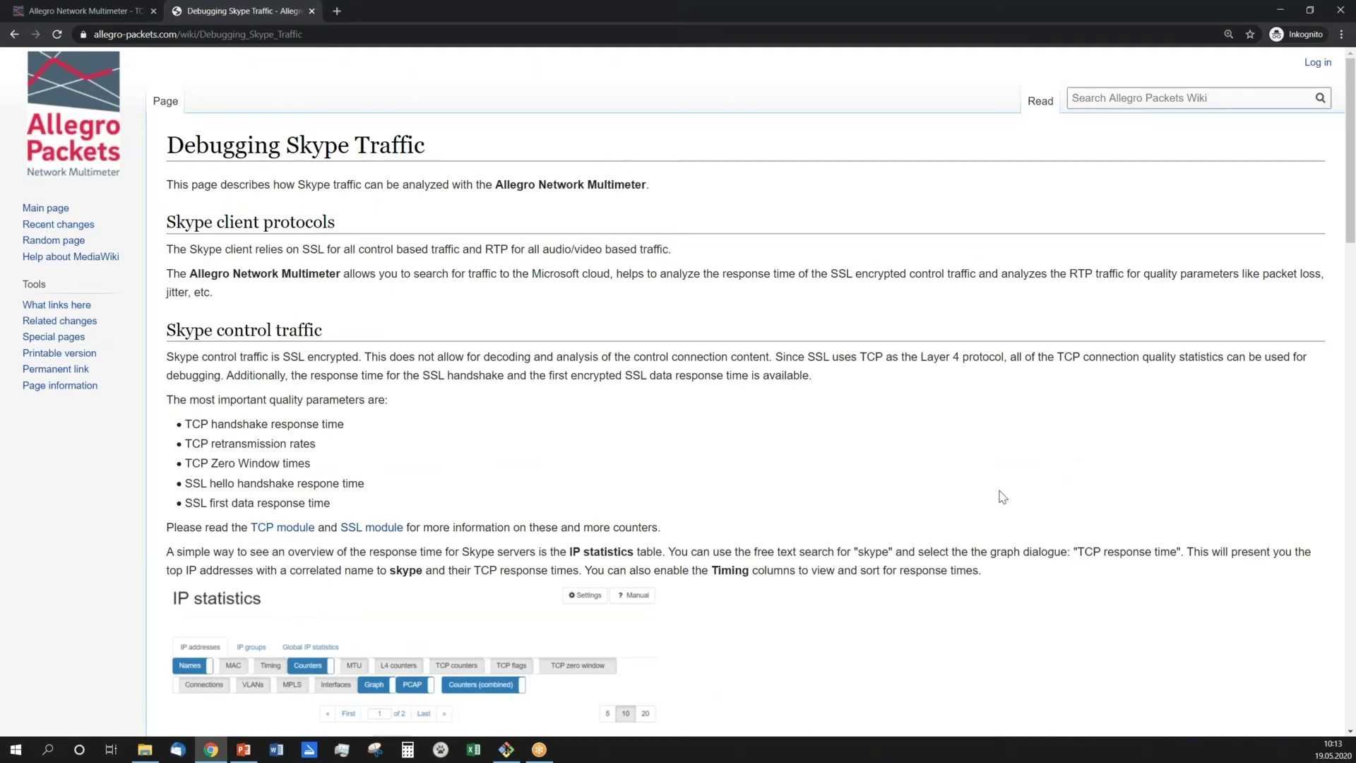
scroll(947, 512, "down", 2)
scroll(946, 511, "down", 2)
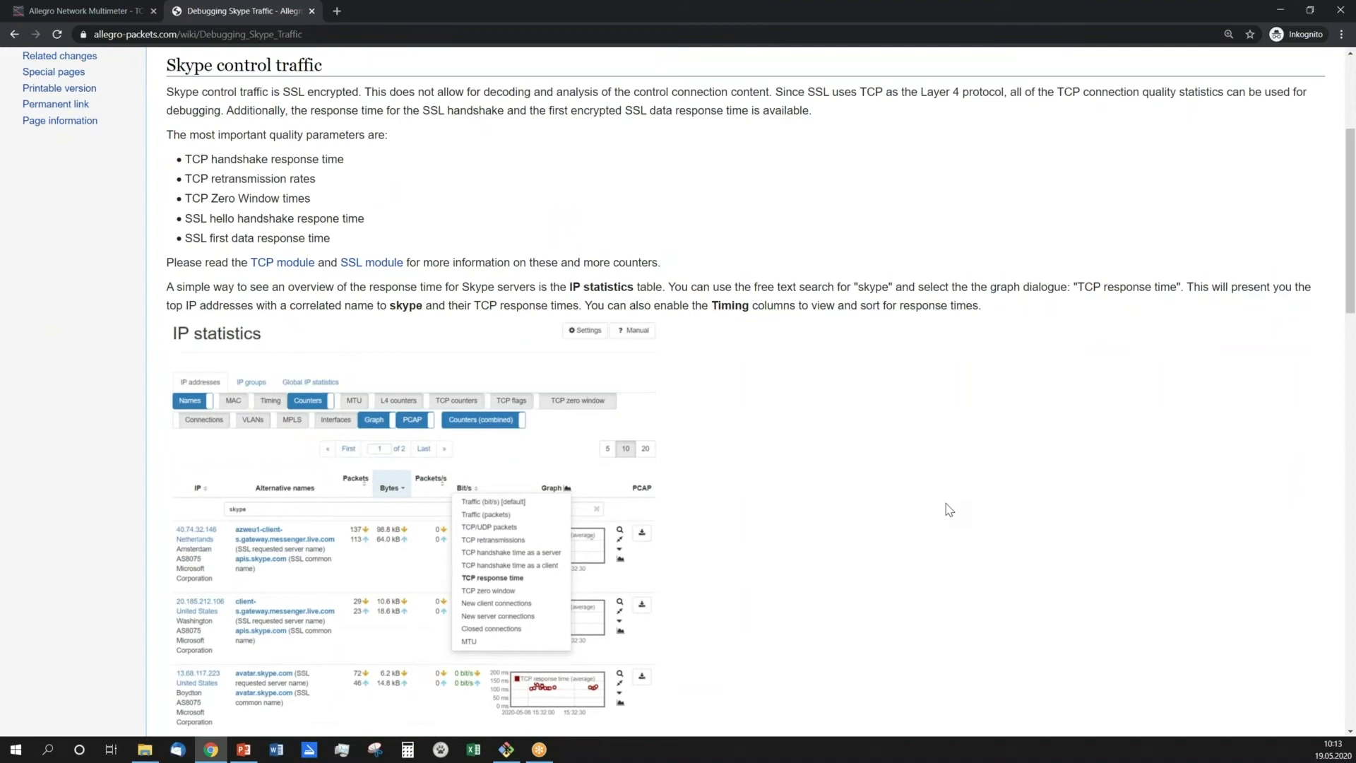
scroll(949, 510, "down", 1)
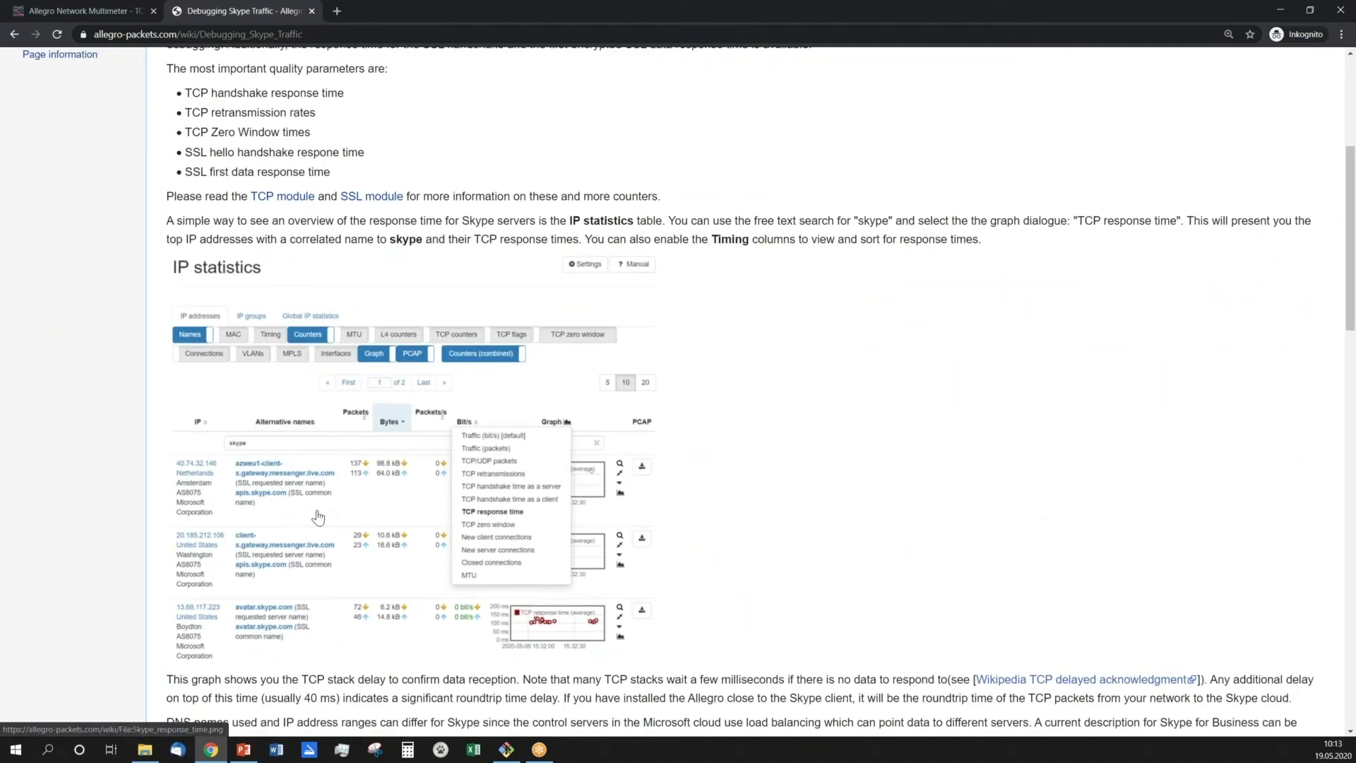
Return to the multimeter's IP statistics, set the graphs of the filtered Skype servers to TCP response time, and review them.
left_click(57, 9)
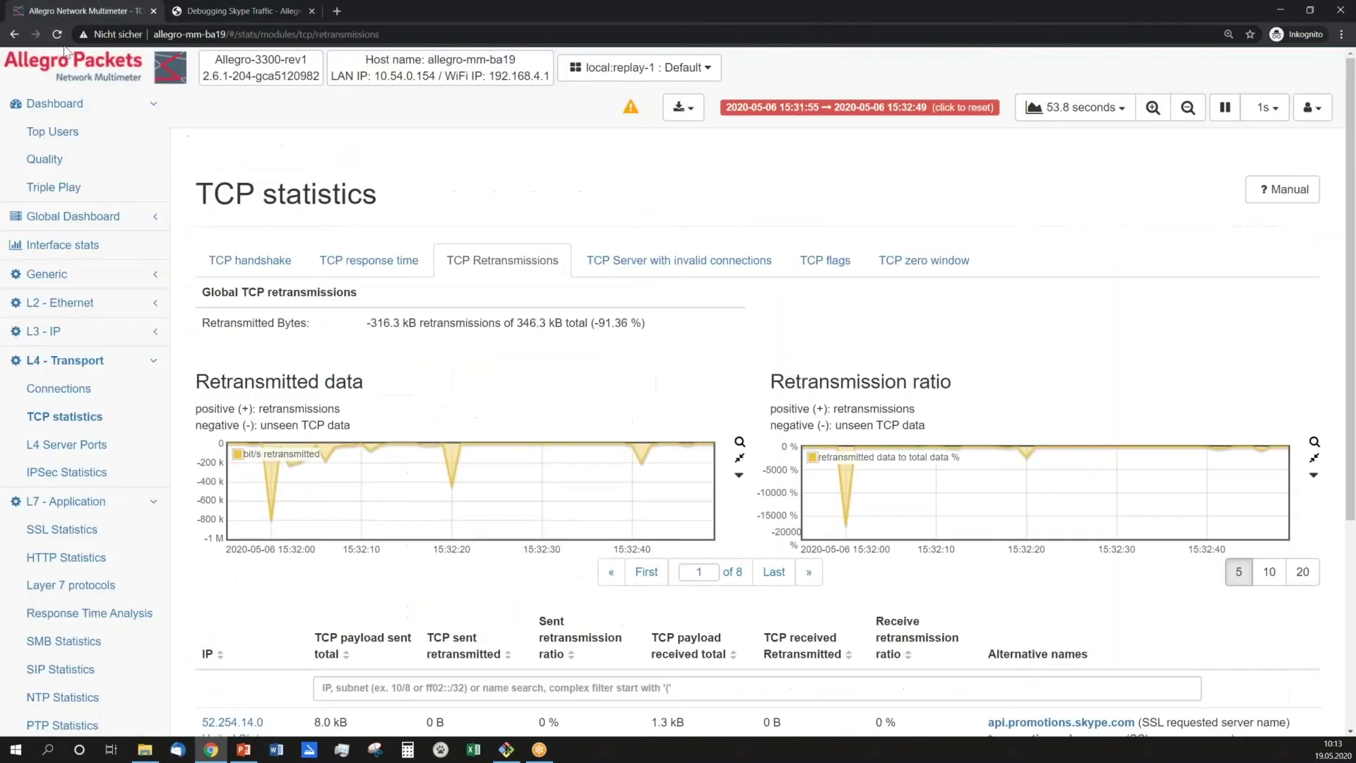
left_click(32, 332)
left_click(77, 361)
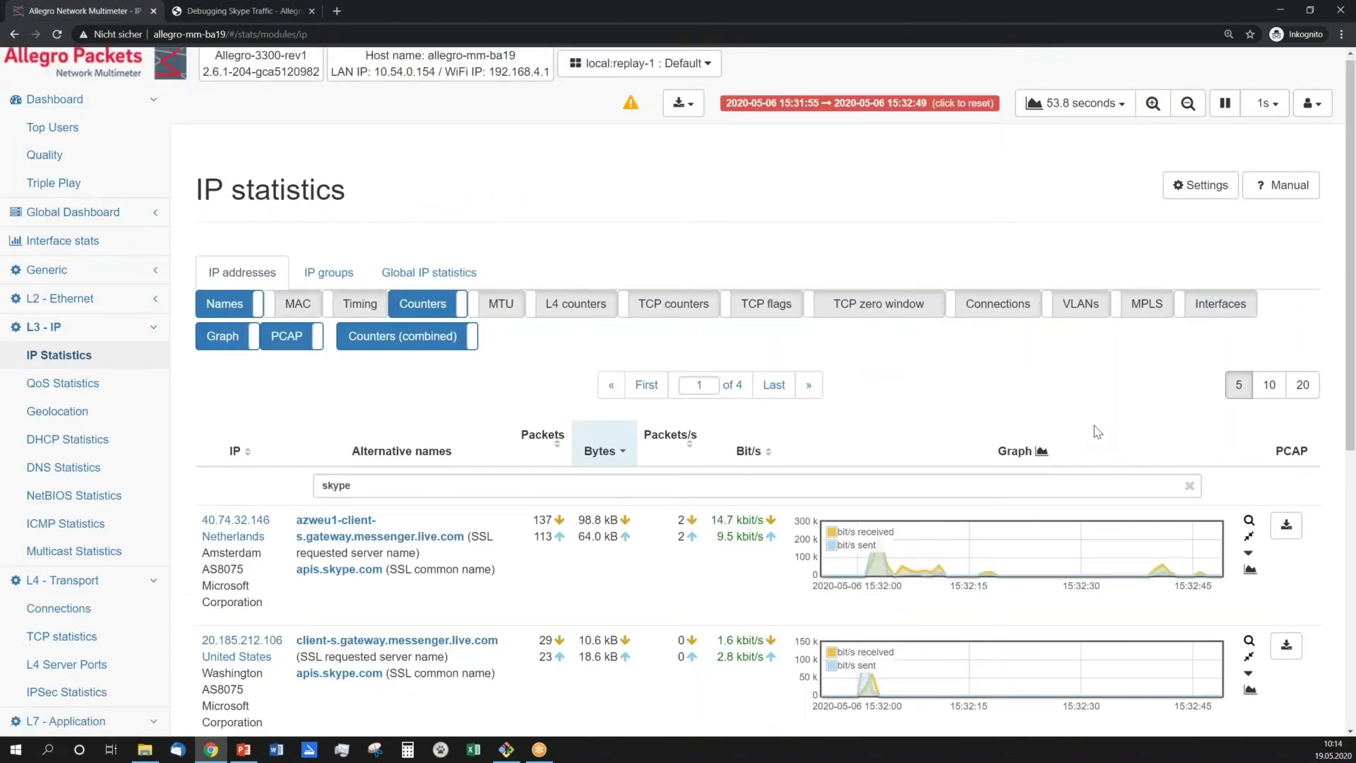
scroll(1094, 425, "down", 1)
left_click(1042, 389)
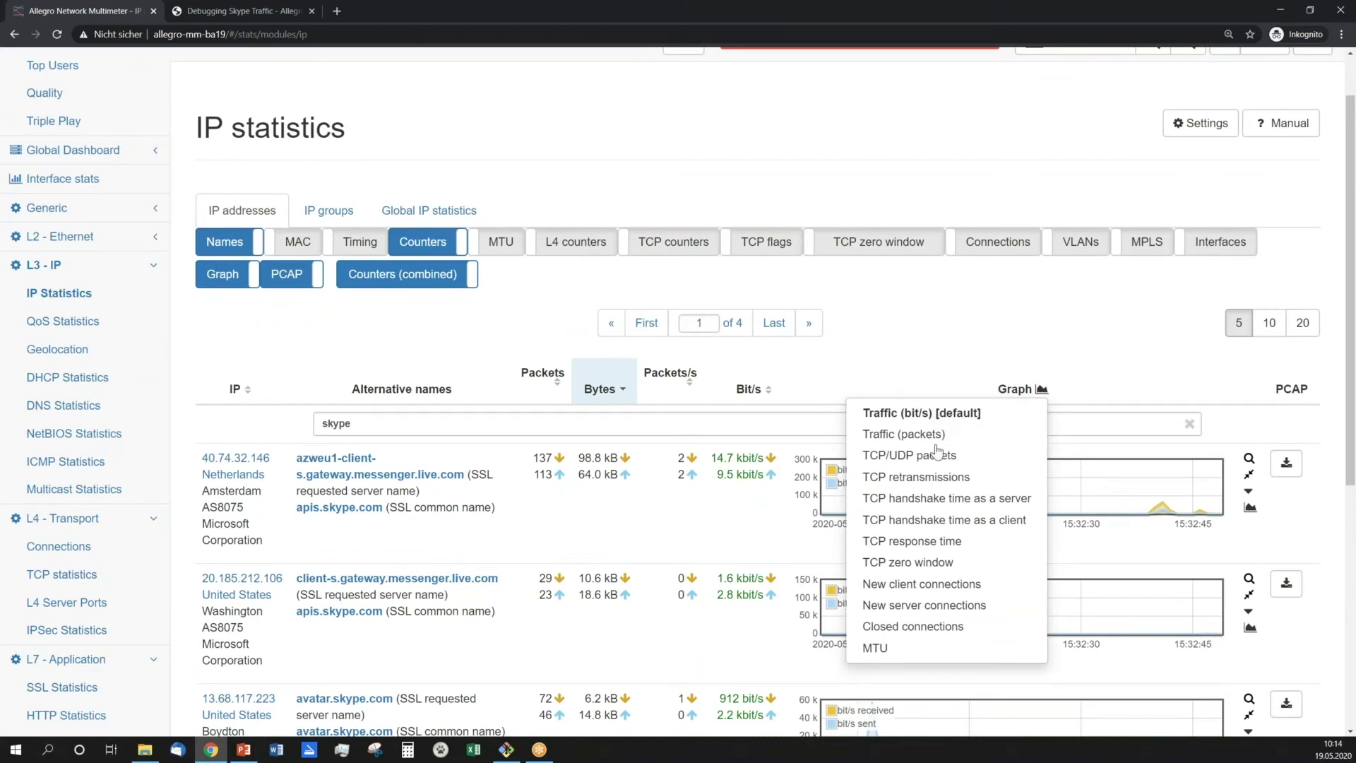
left_click(933, 541)
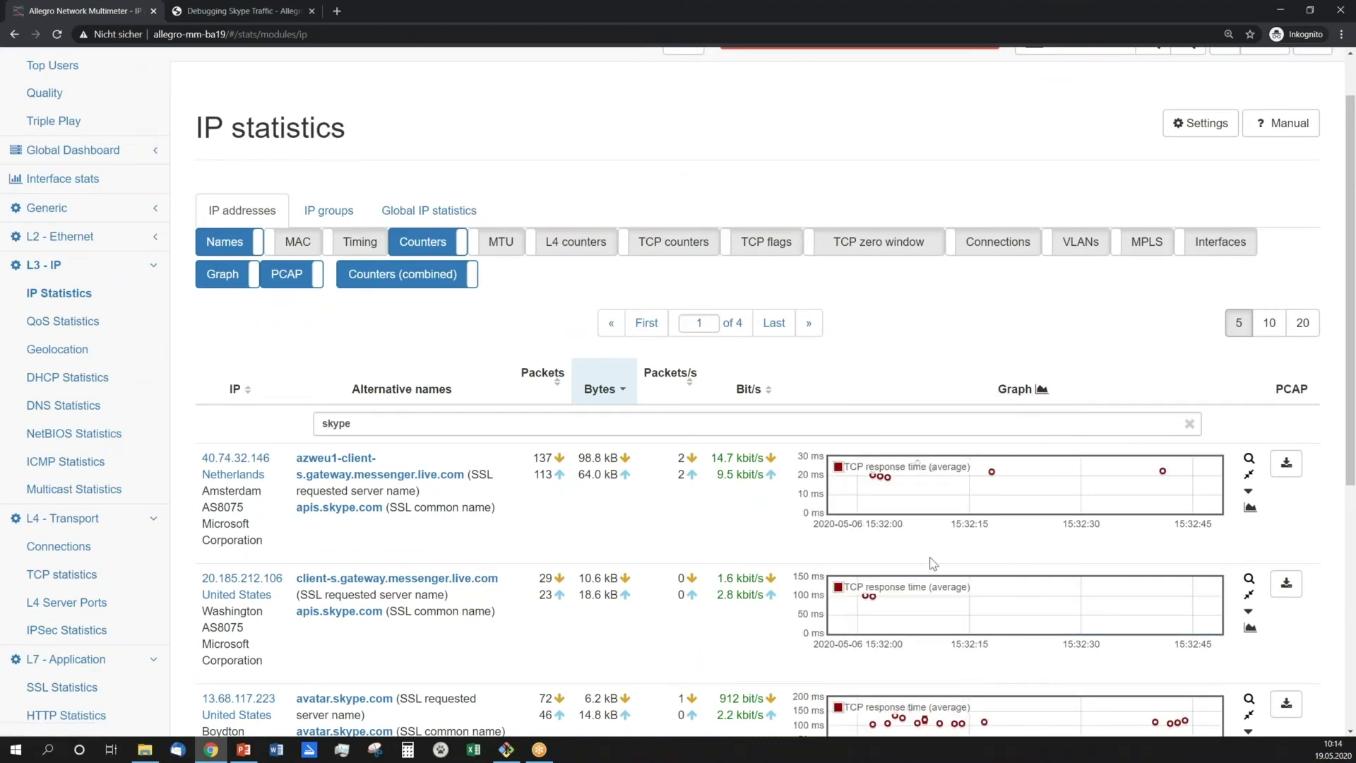
scroll(754, 523, "down", 1)
scroll(755, 523, "down", 4)
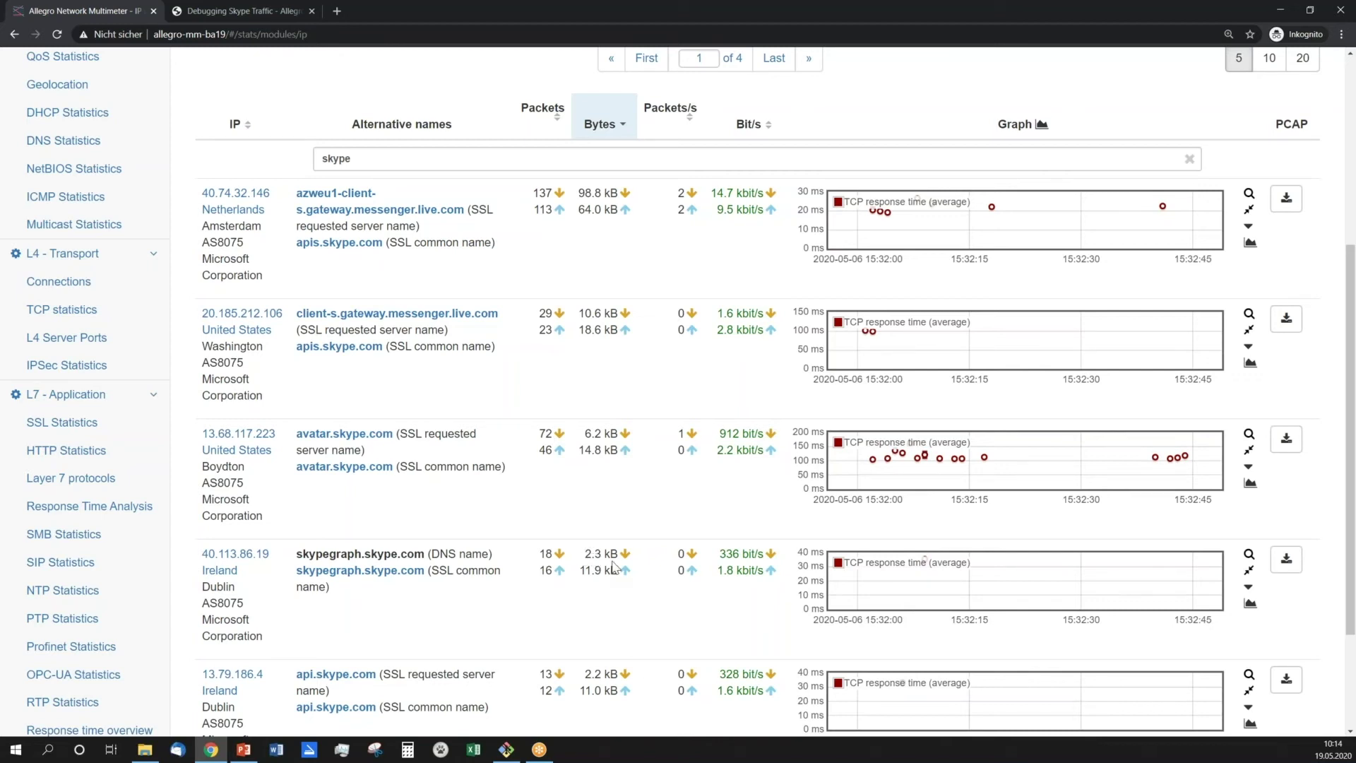
scroll(614, 565, "up", 4)
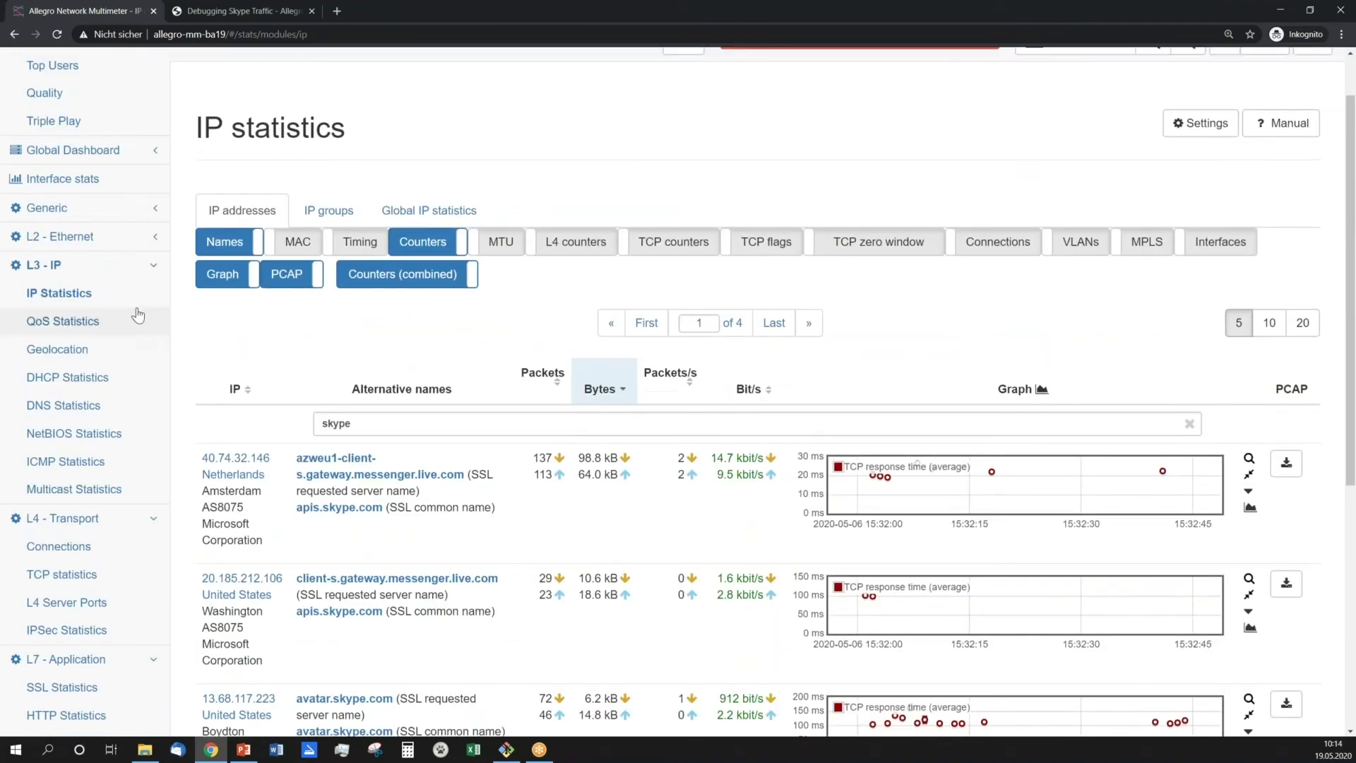
Collapse the Layer 3 IP section and open the Layer 7 RTP statistics.
left_click(151, 276)
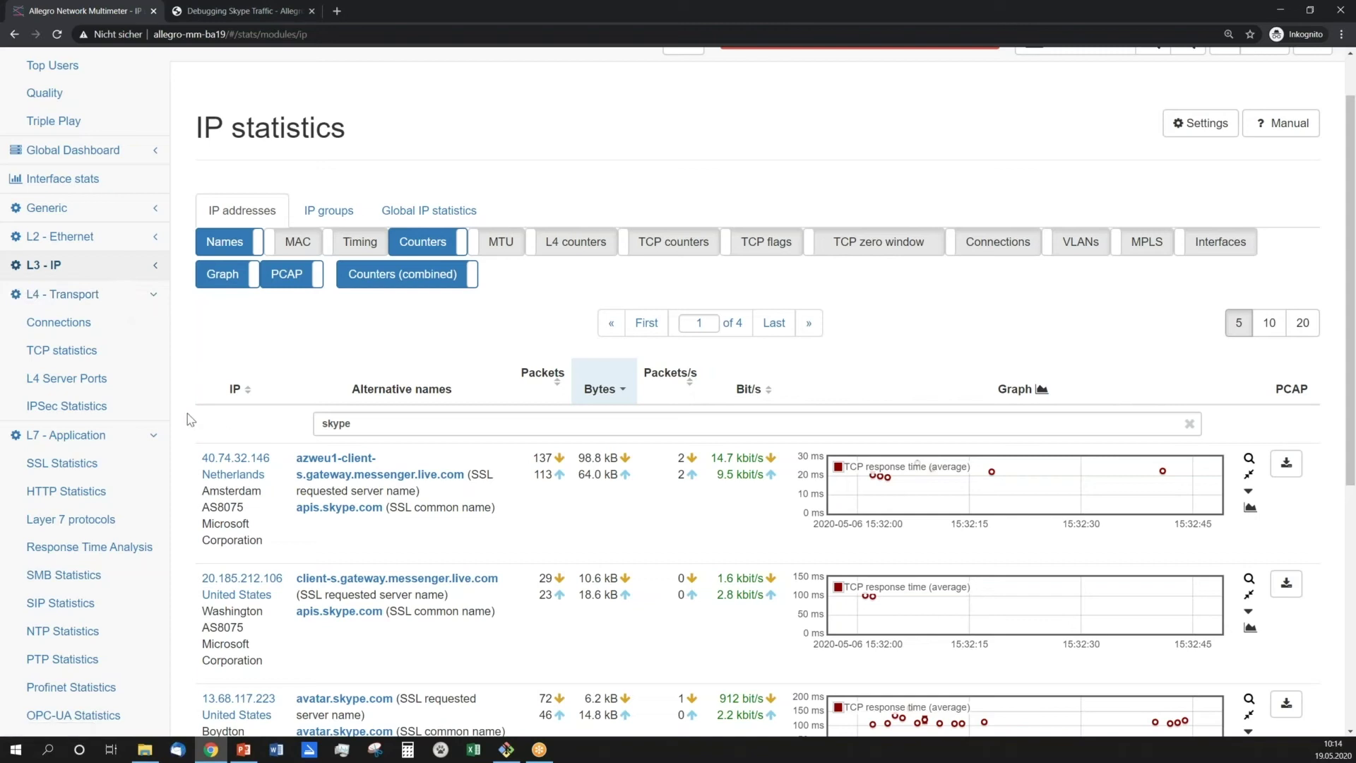
scroll(187, 419, "down", 2)
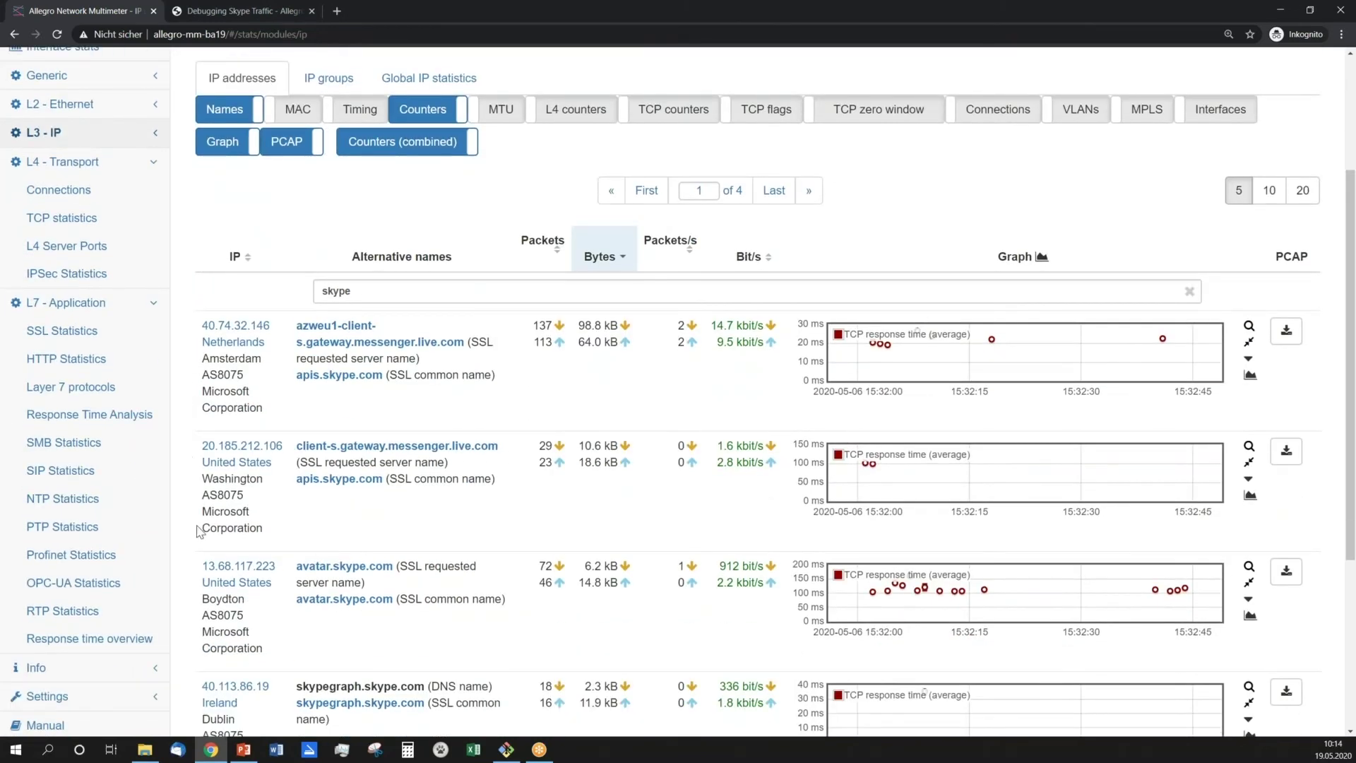
left_click(52, 612)
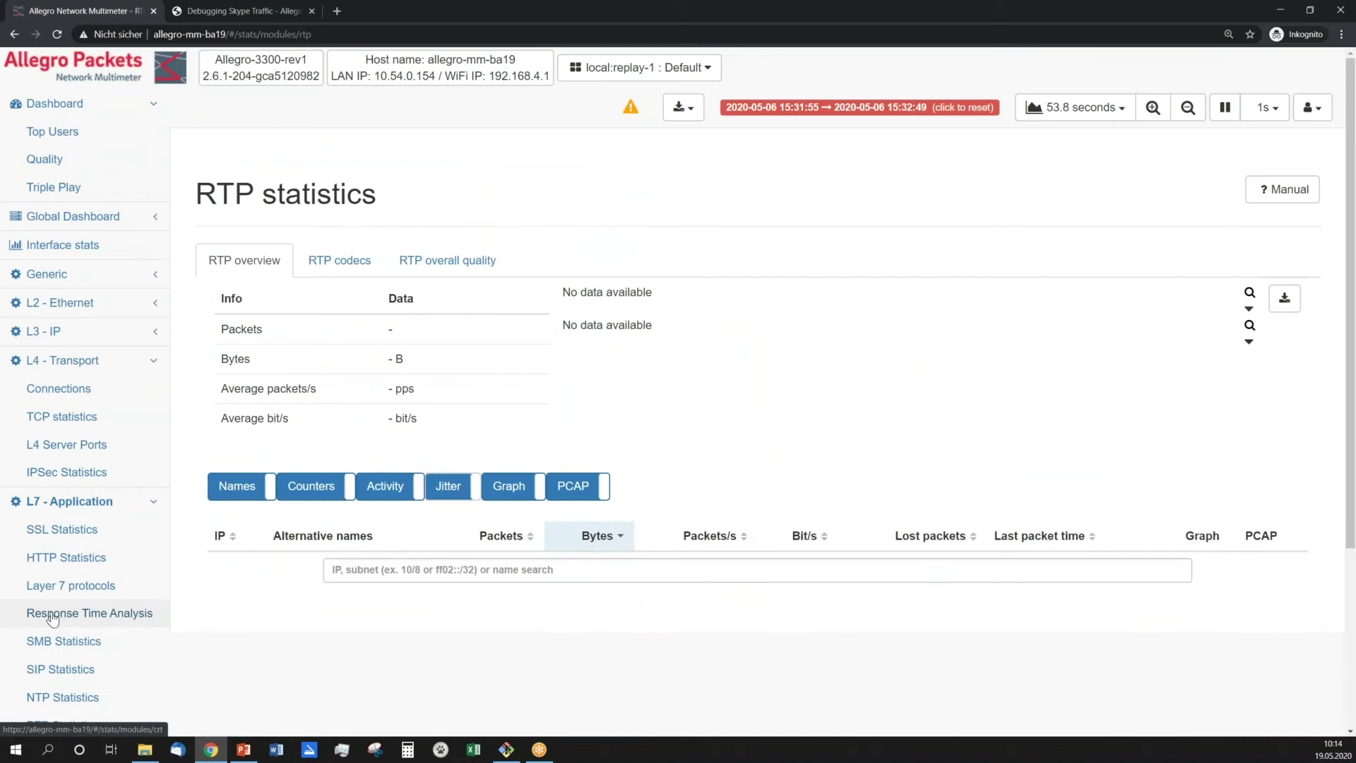
Examine the packet counters and the bit rate, dropped packet and jitter graphs of both IP addresses in the RTP overview.
scroll(499, 669, "down", 1)
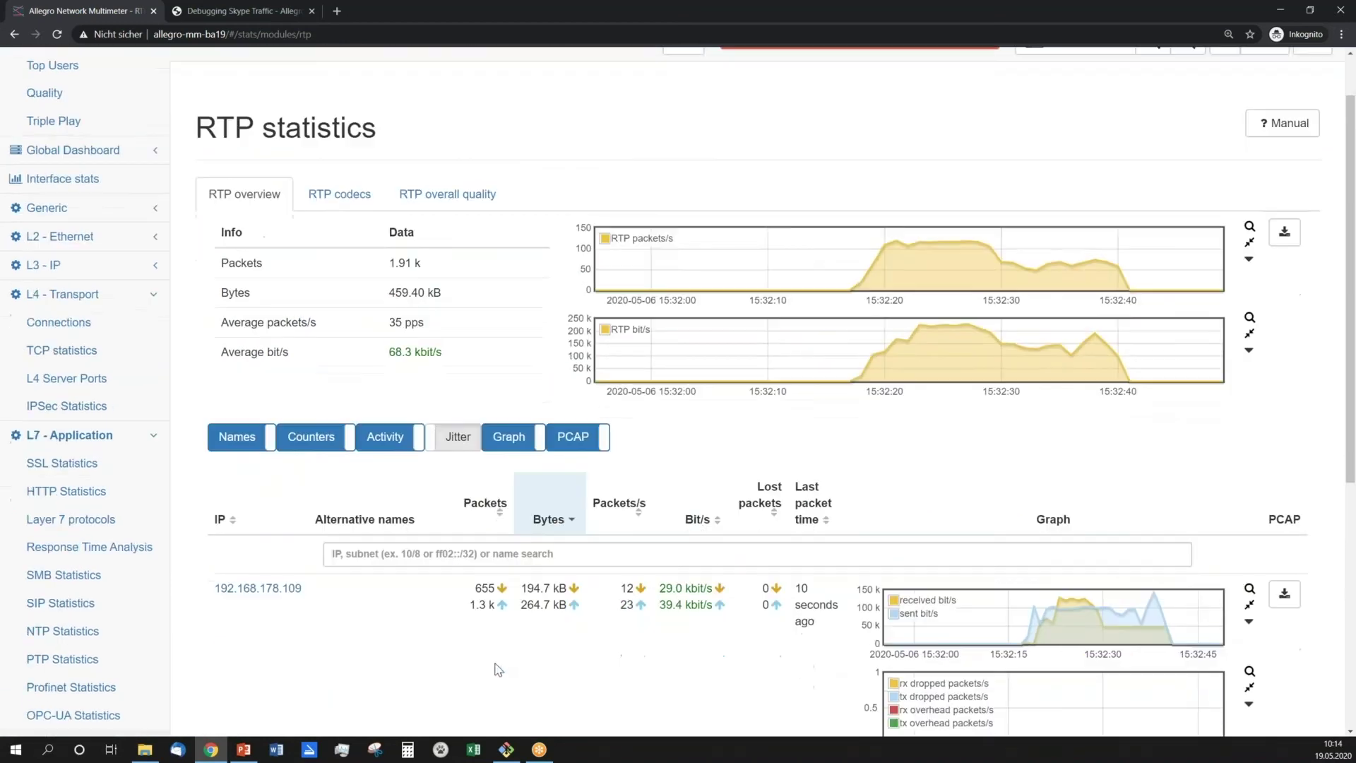
scroll(428, 619, "down", 3)
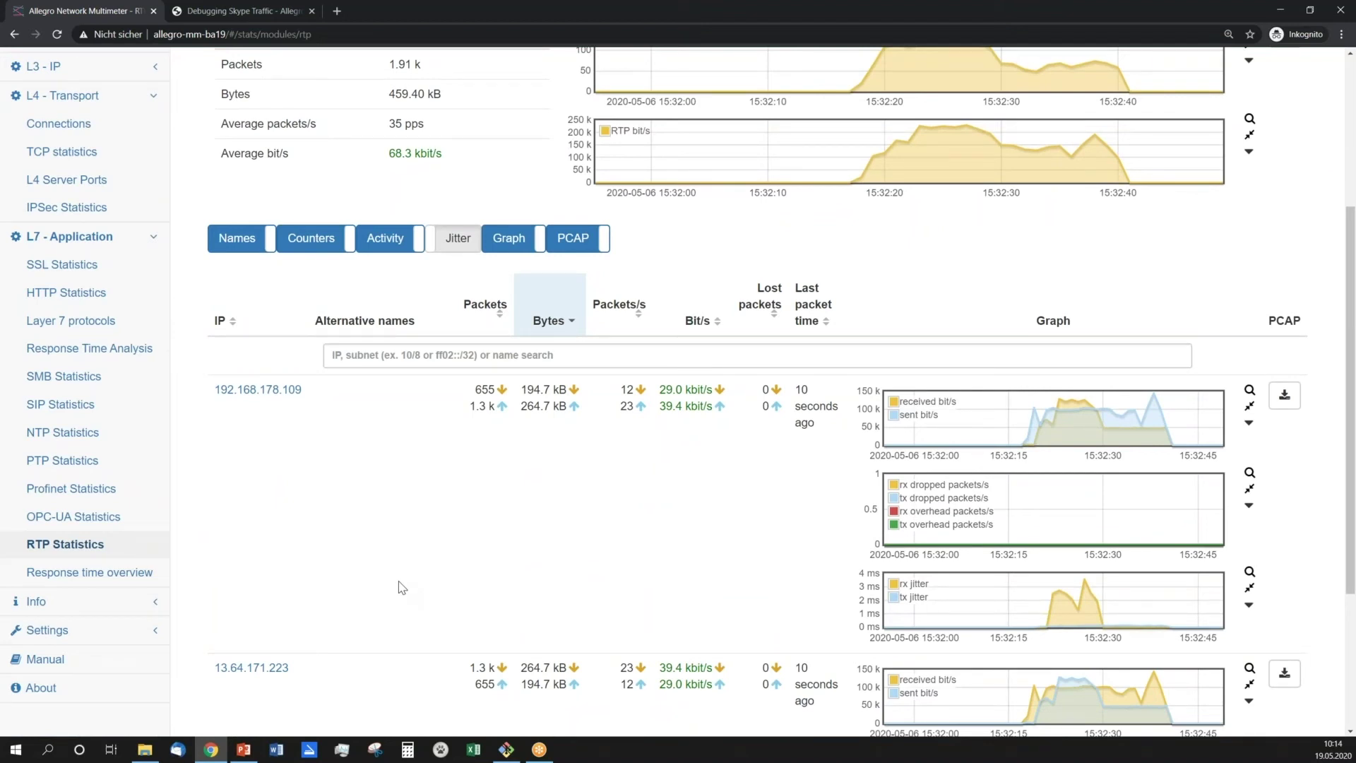
scroll(402, 587, "down", 1)
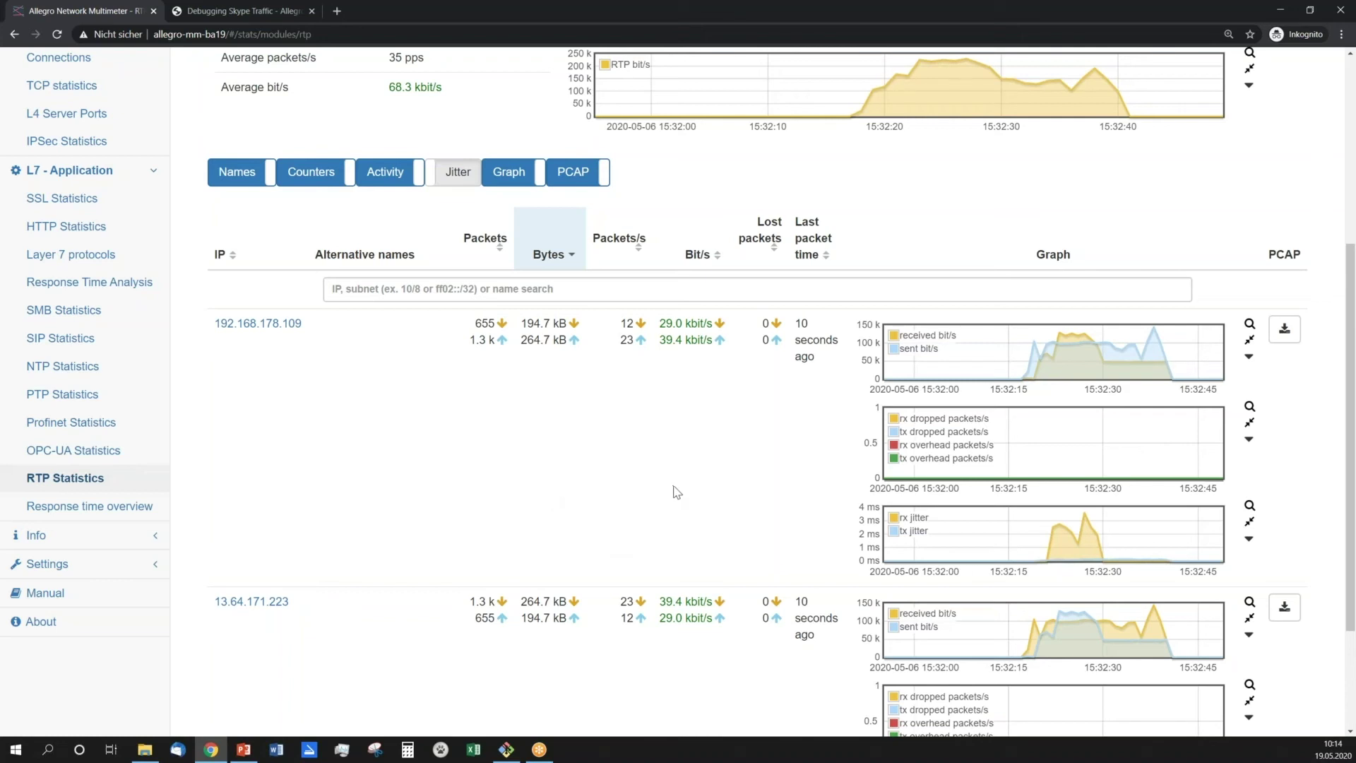
scroll(675, 492, "down", 2)
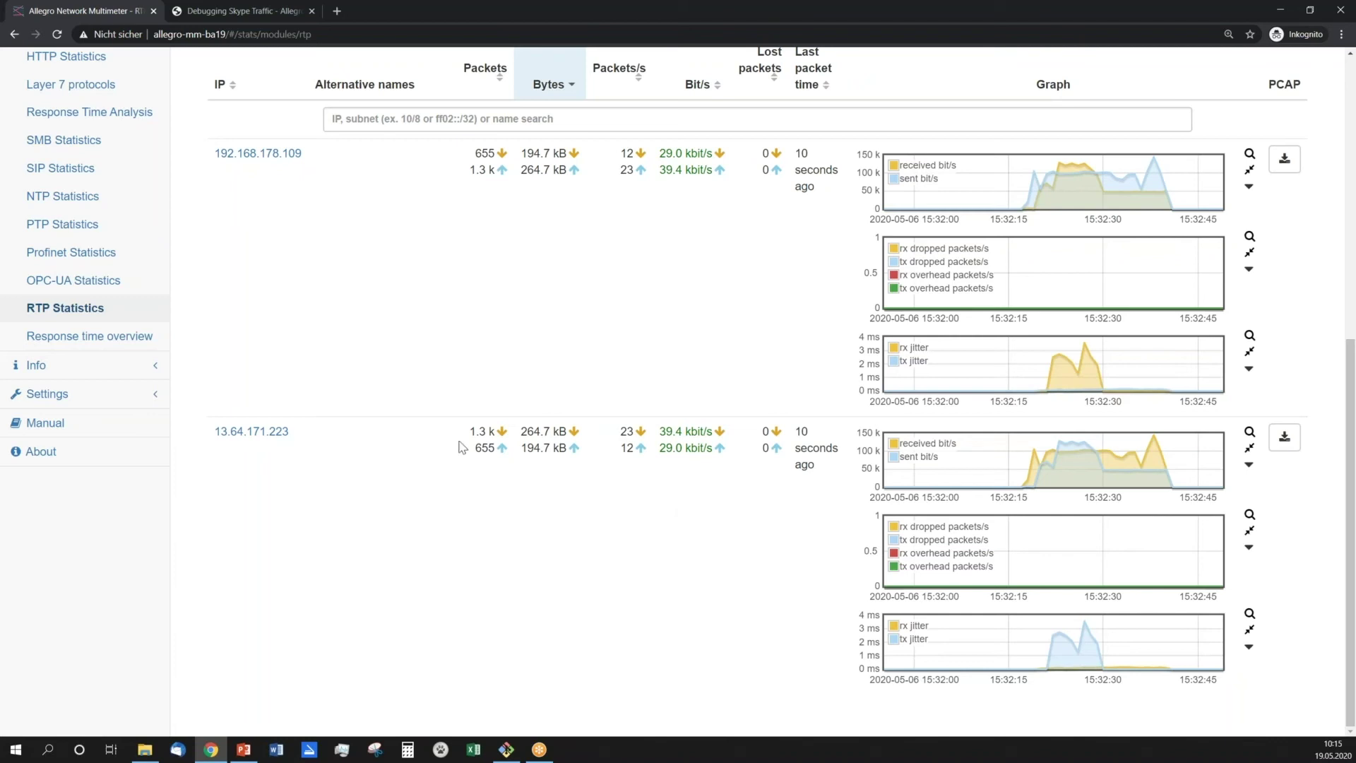
scroll(462, 448, "up", 2)
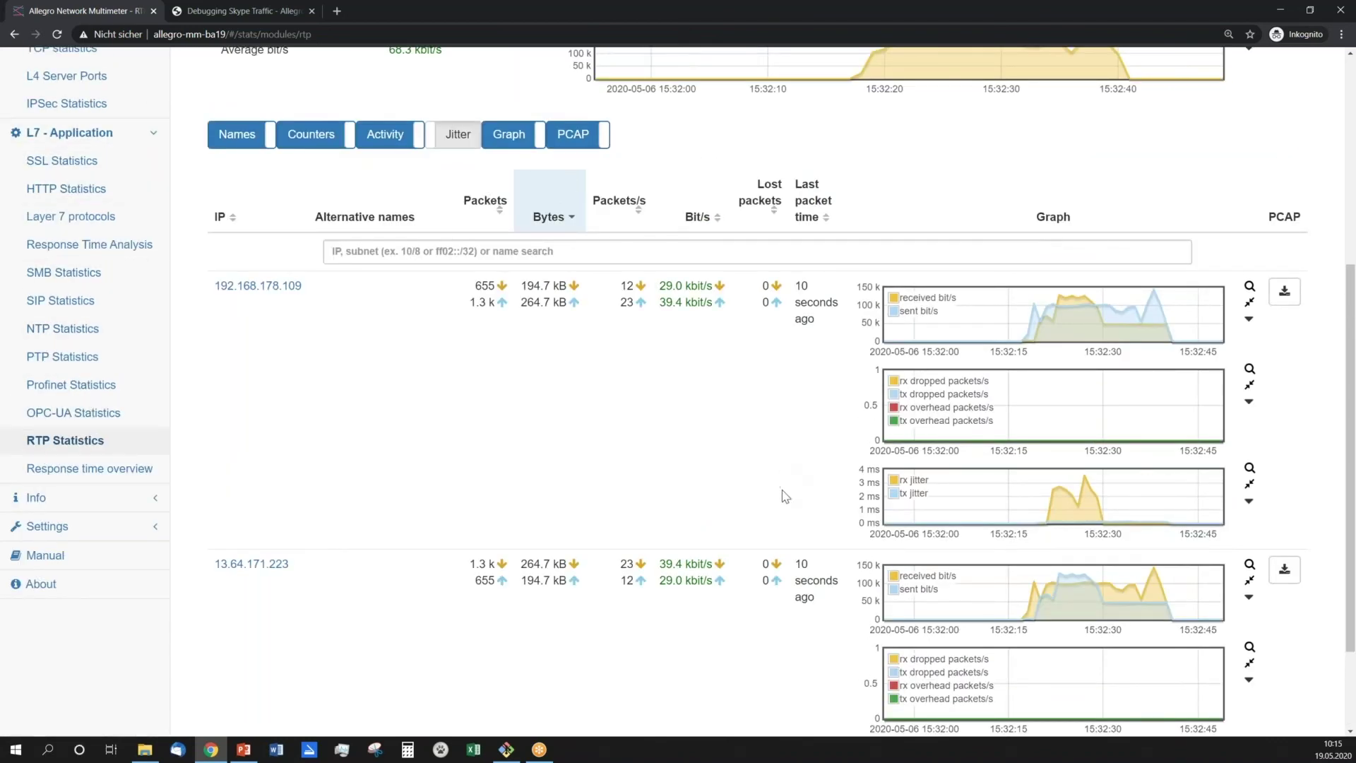
scroll(659, 534, "down", 2)
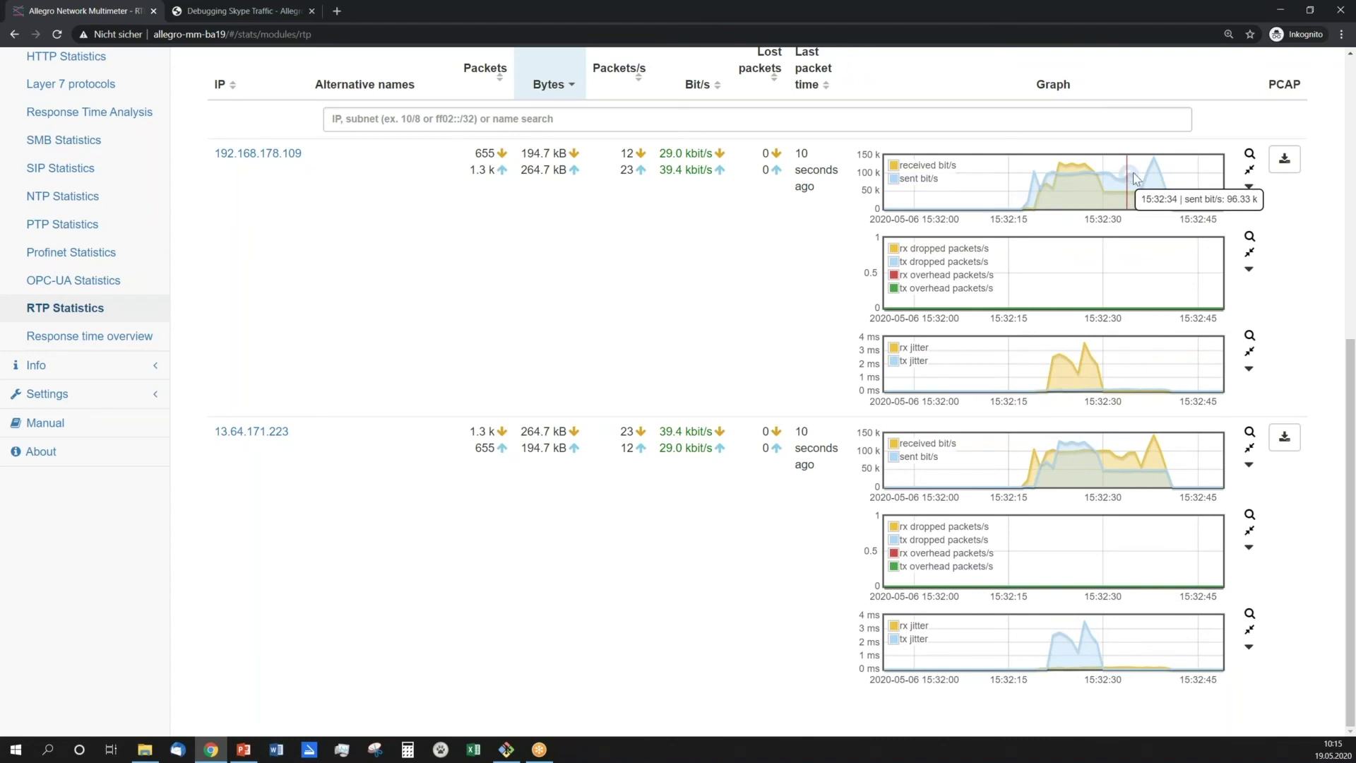
scroll(697, 333, "up", 1)
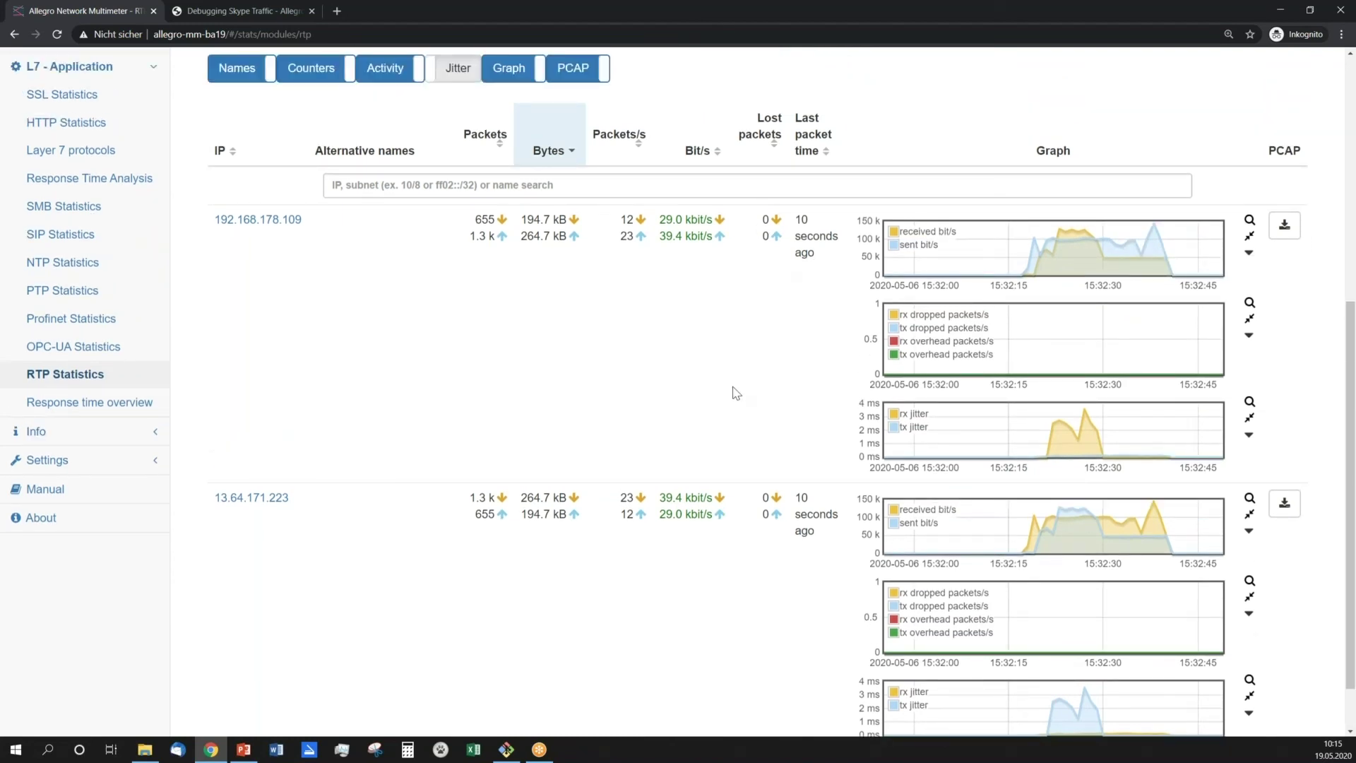
scroll(734, 392, "down", 1)
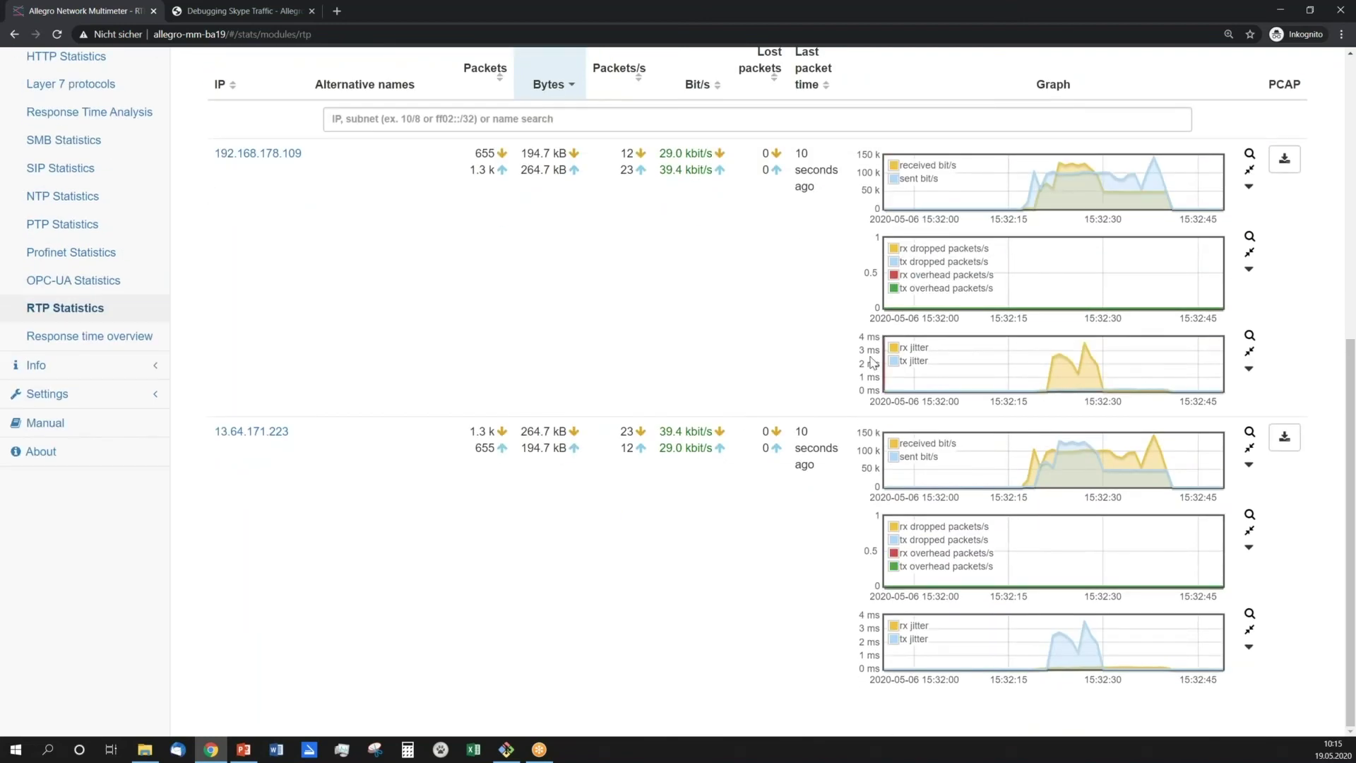
Open the packet preview of the RTP traffic for 192.168.178.109, look through the captured frames, and close the preview.
mouse_move(1058, 392)
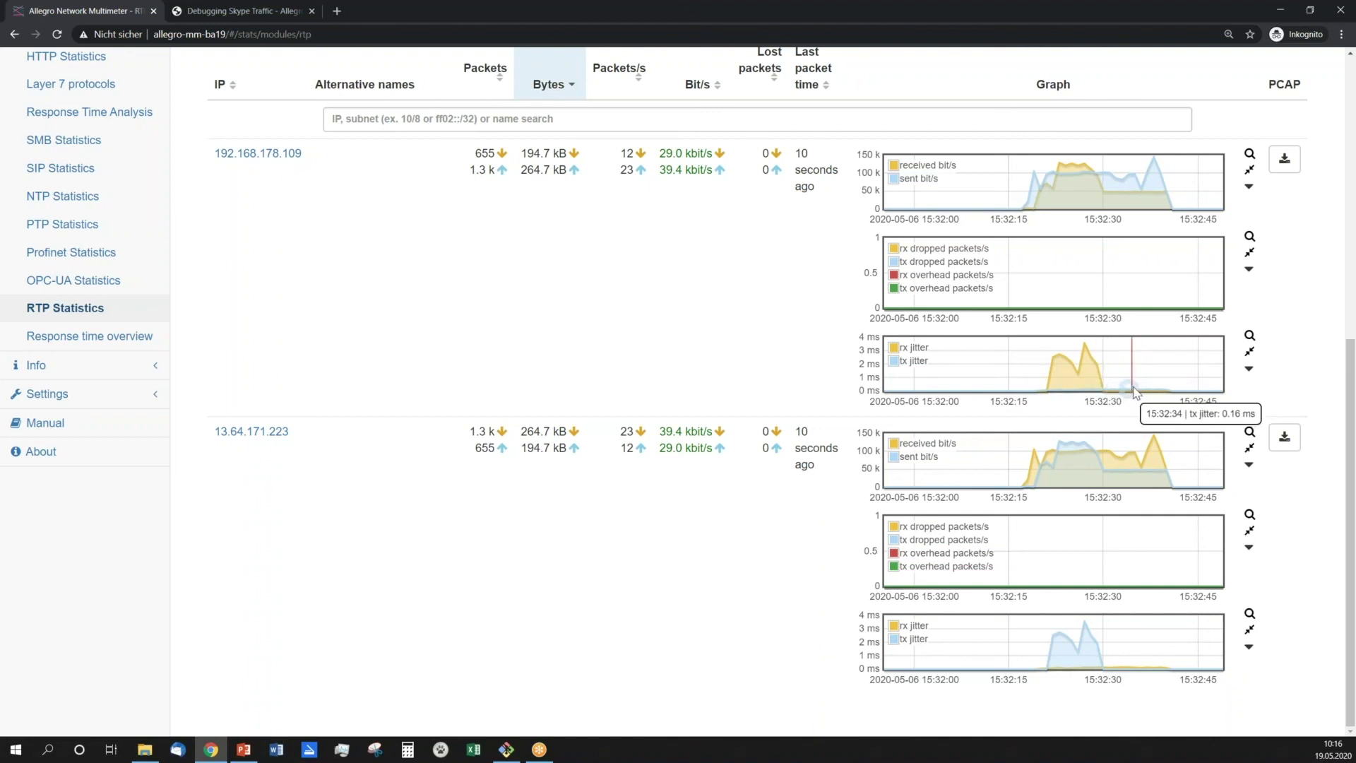
scroll(527, 636, "up", 1)
scroll(527, 636, "up", 2)
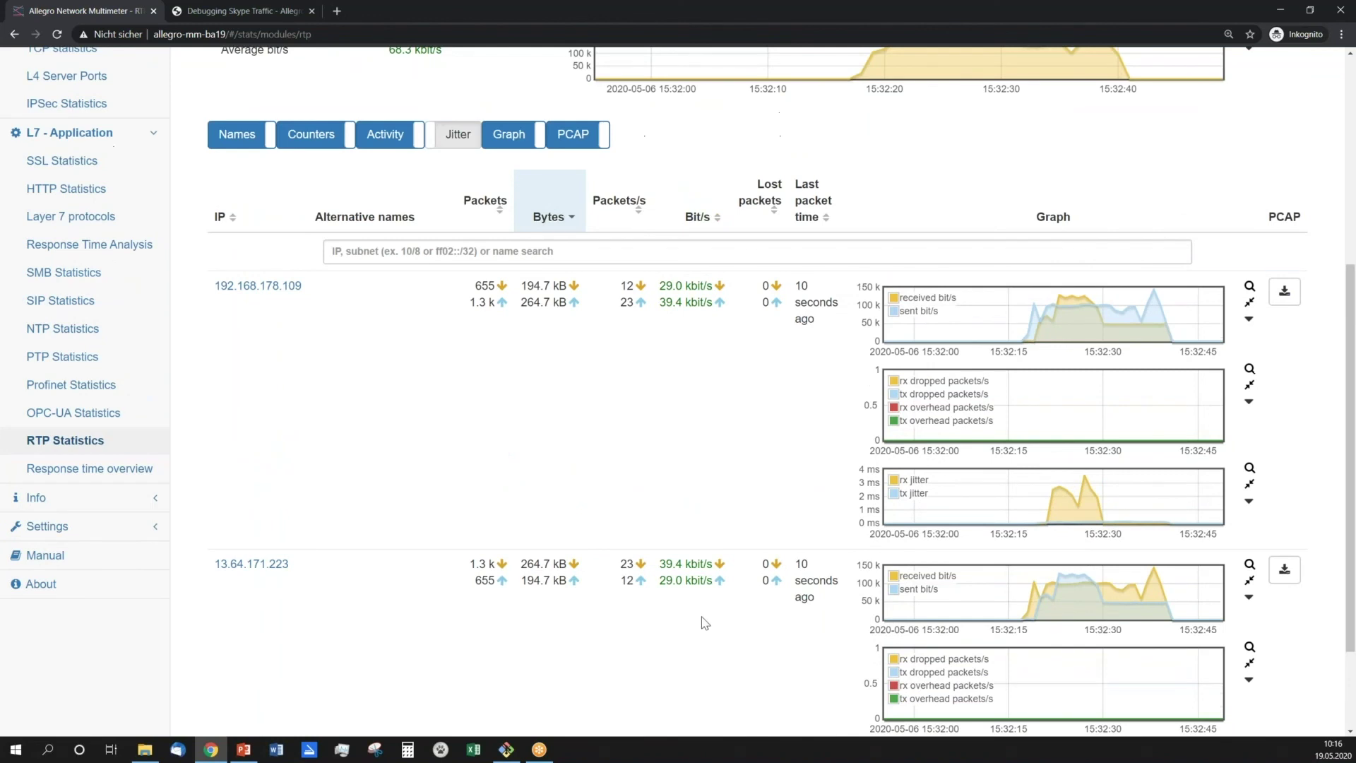
scroll(526, 647, "down", 1)
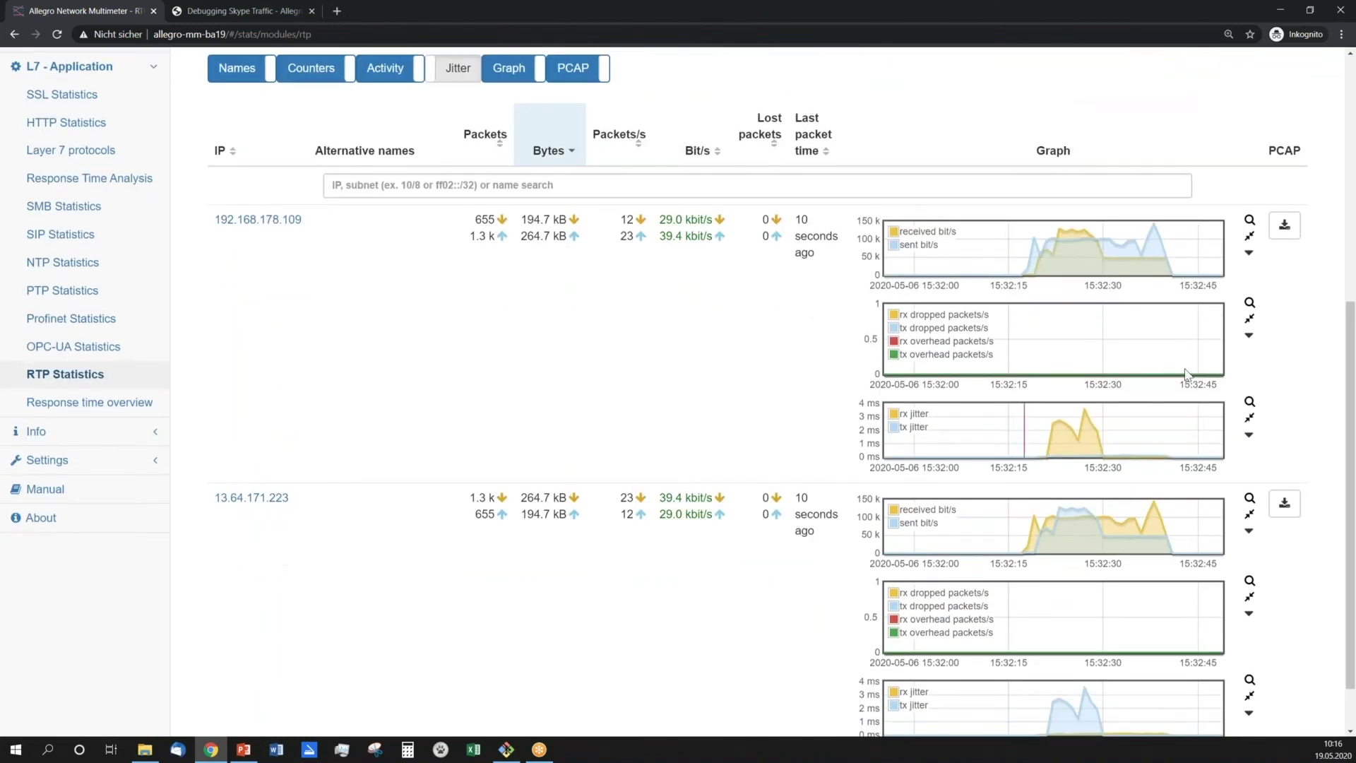
left_click(1292, 235)
left_click(696, 570)
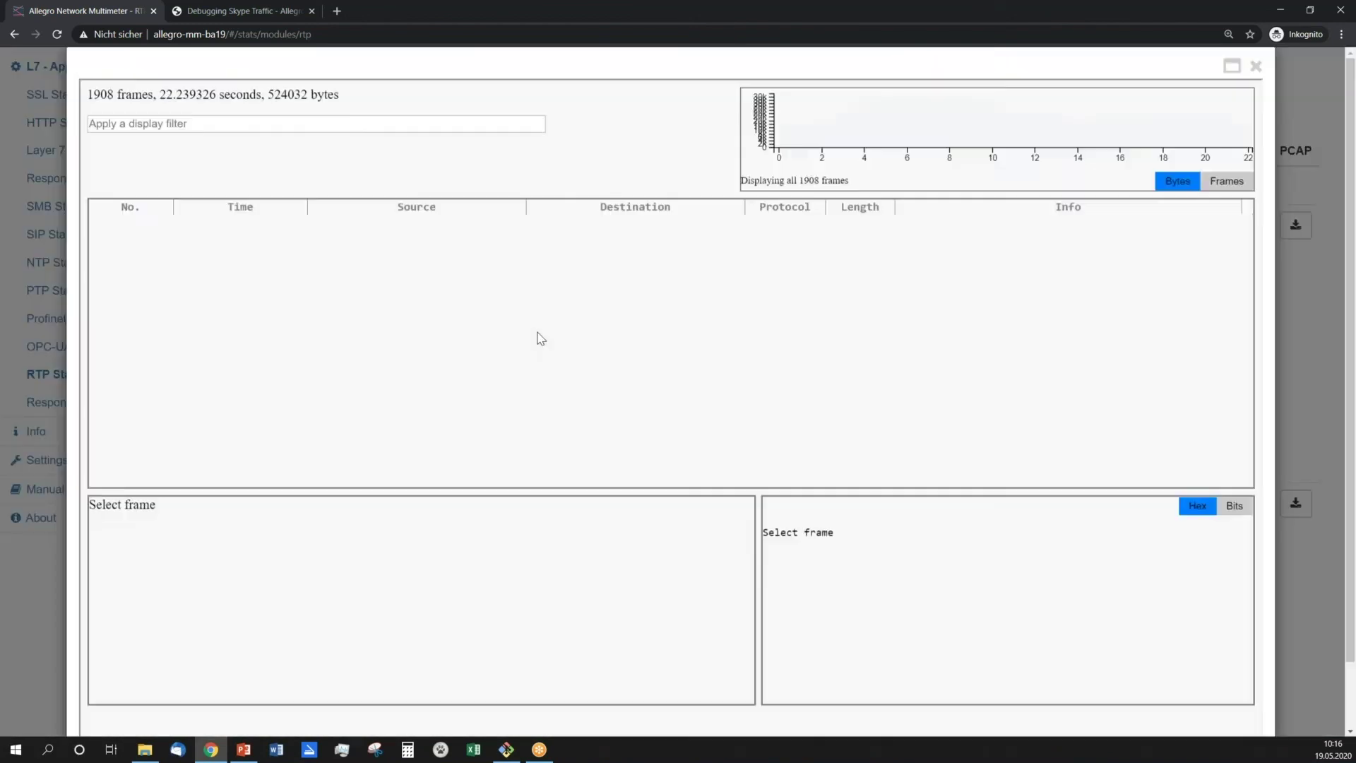
scroll(611, 370, "down", 15)
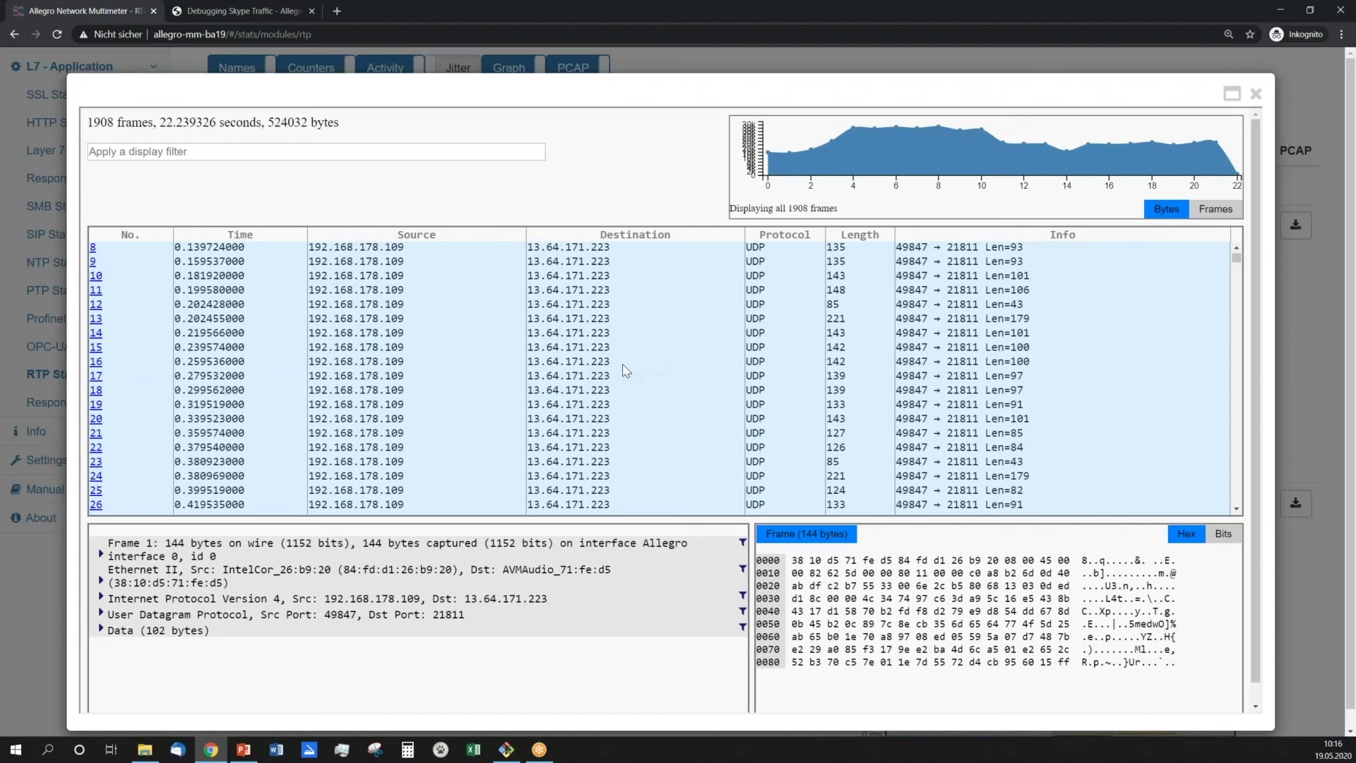
scroll(579, 433, "up", 15)
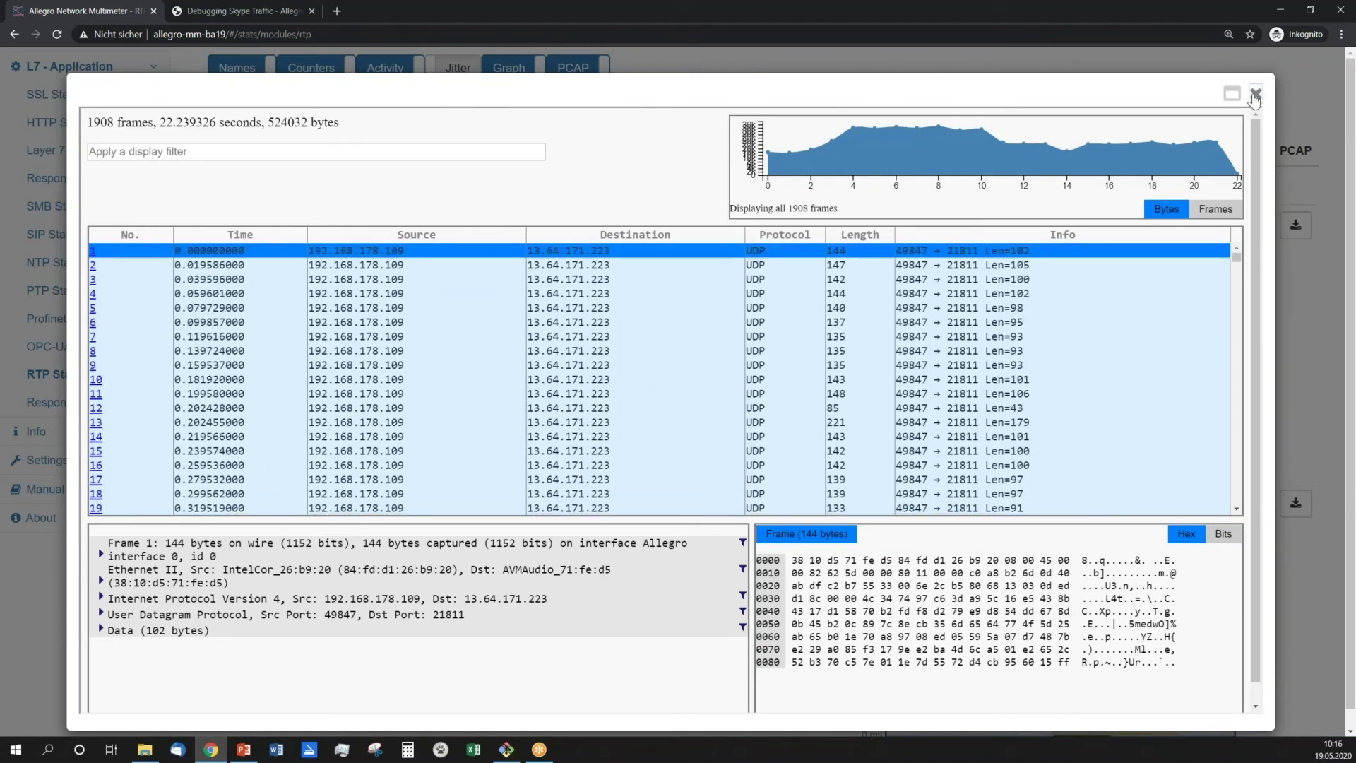
left_click(1254, 96)
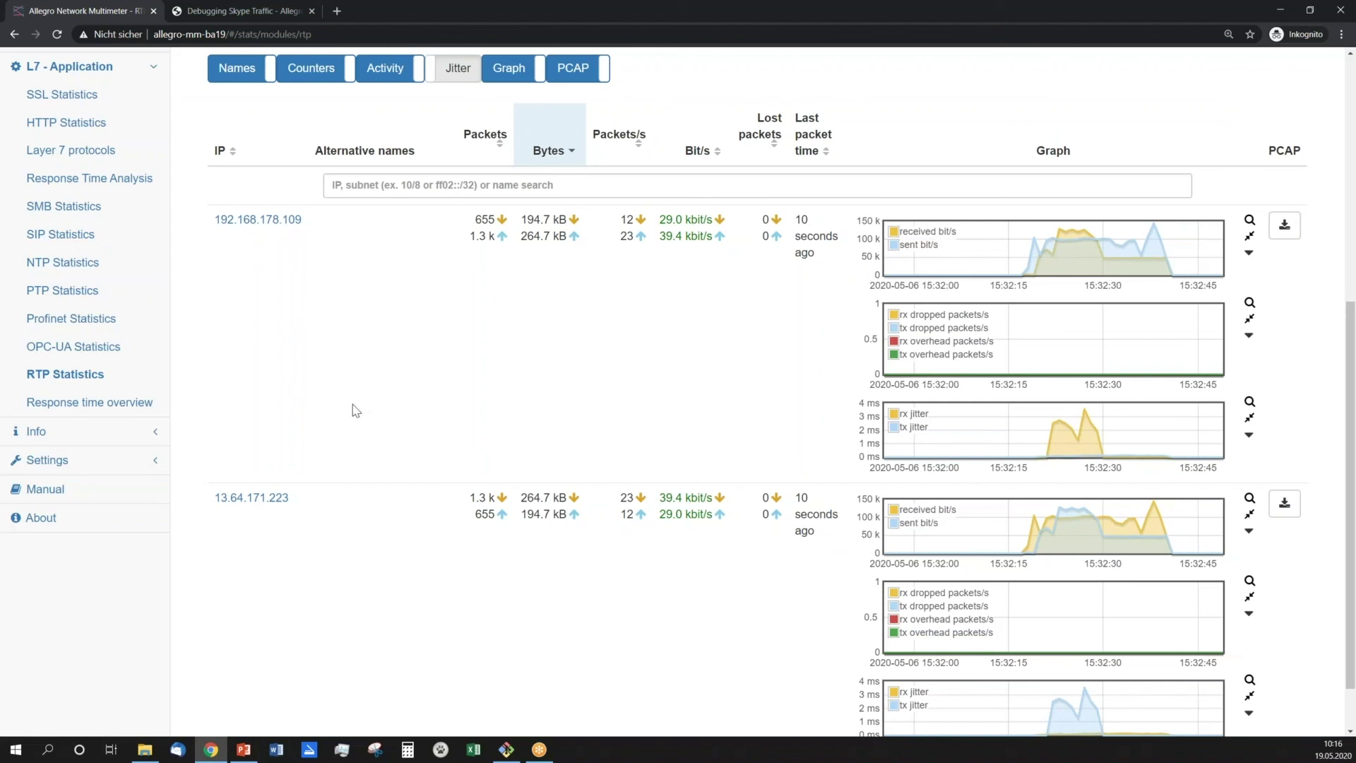
Switch to the Debugging Skype Traffic wiki page and read the Skype audio/video section on RTP statistics and per-connection packet loss and jitter.
scroll(354, 417, "up", 6)
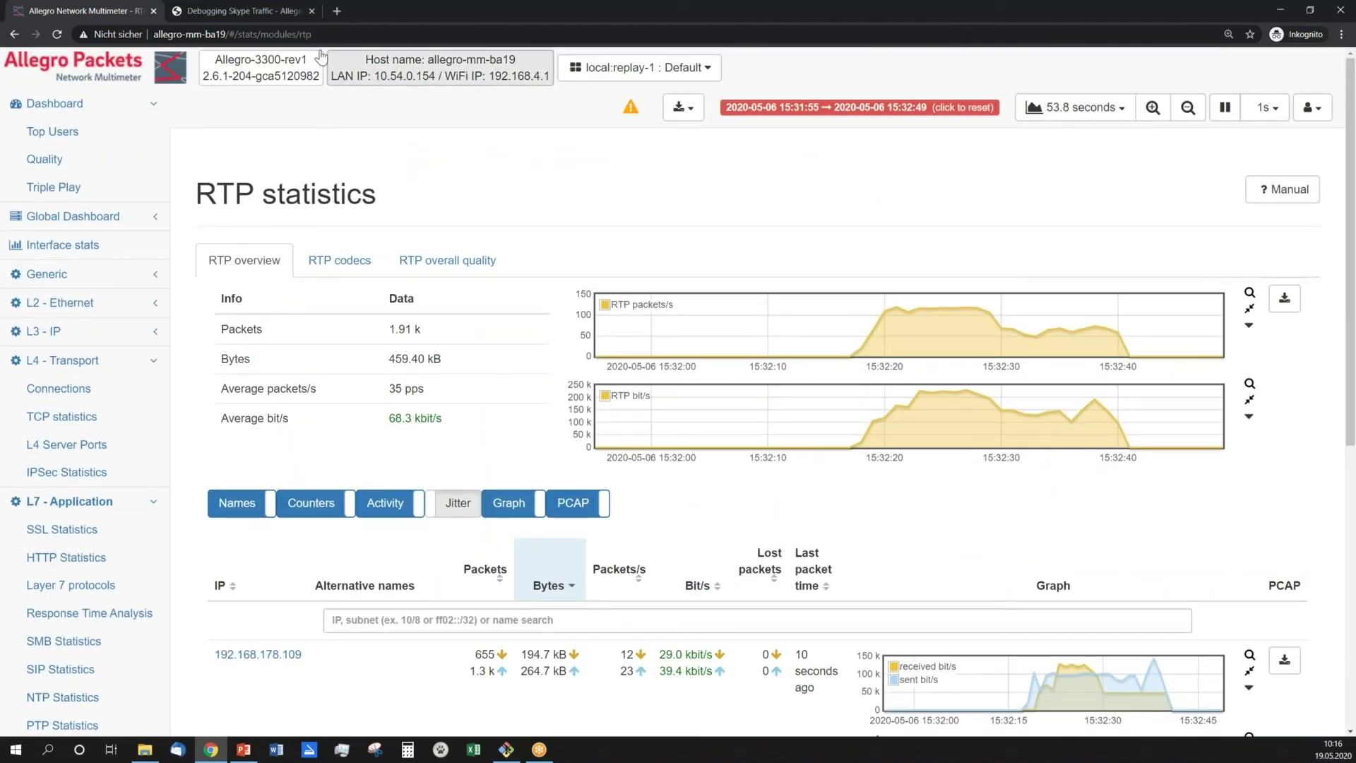
left_click(259, 11)
scroll(878, 548, "down", 7)
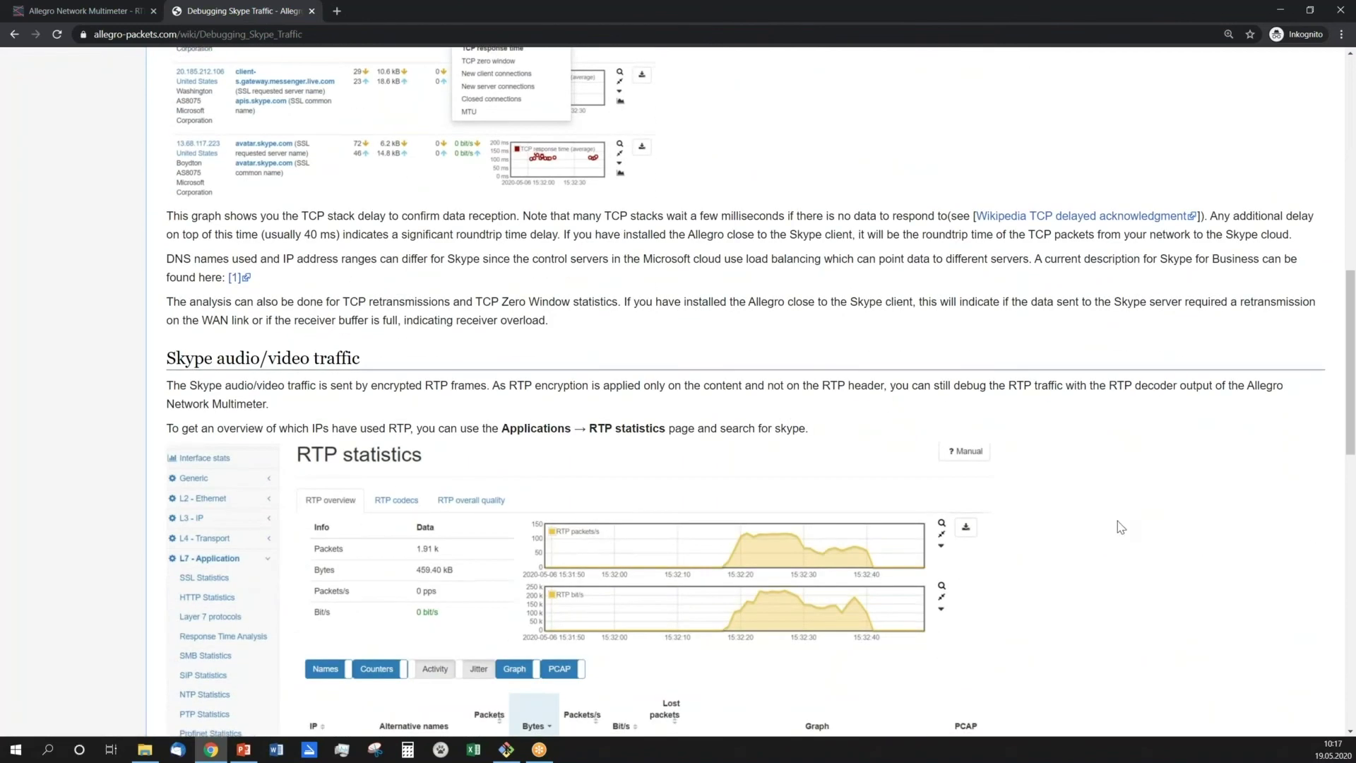
scroll(1121, 527, "down", 12)
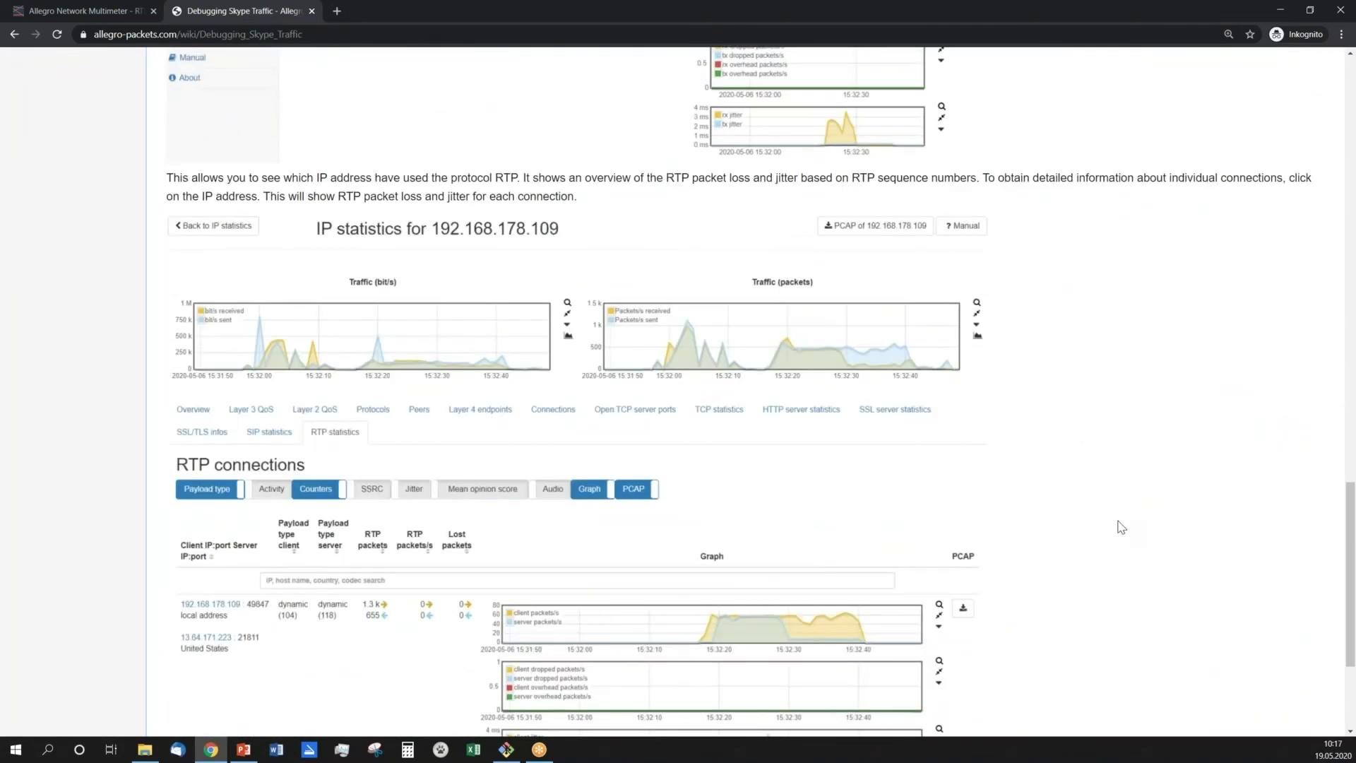
scroll(1119, 526, "down", 3)
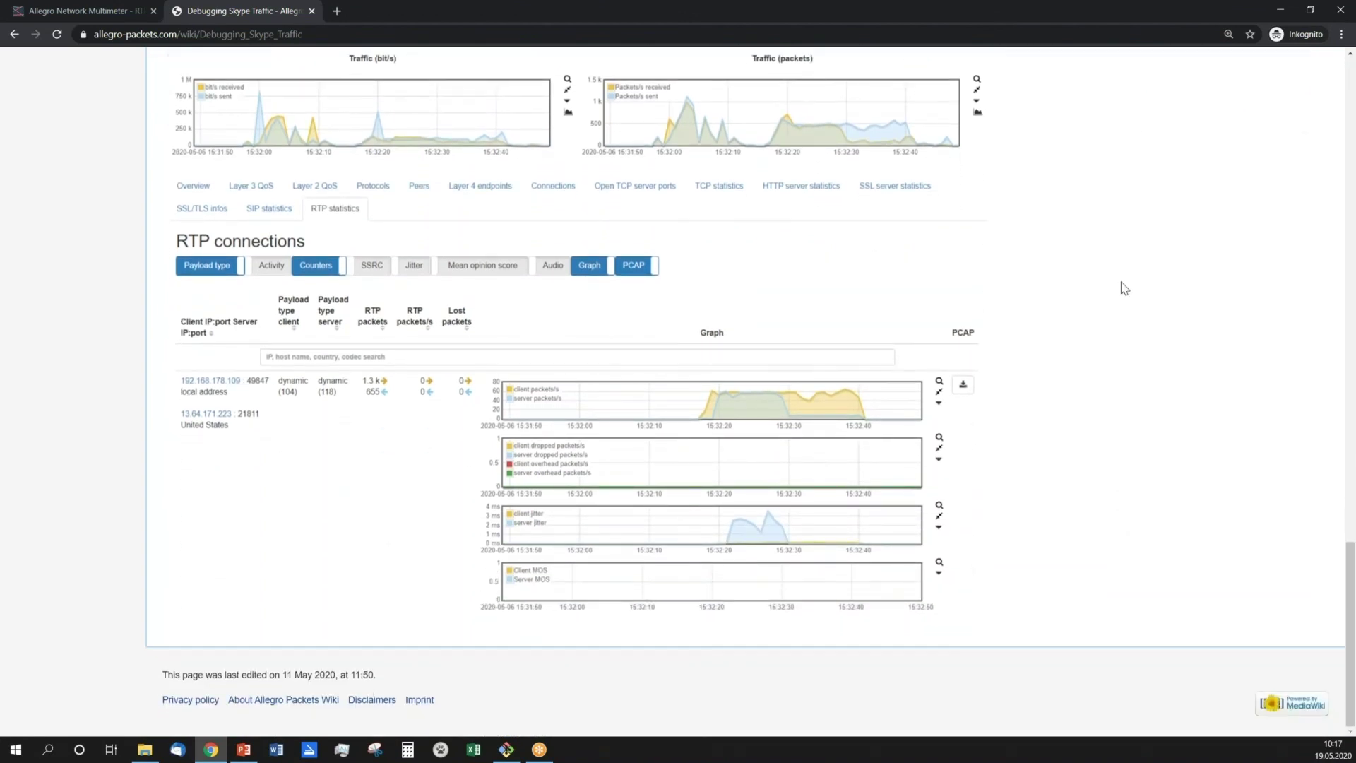
scroll(805, 369, "up", 4)
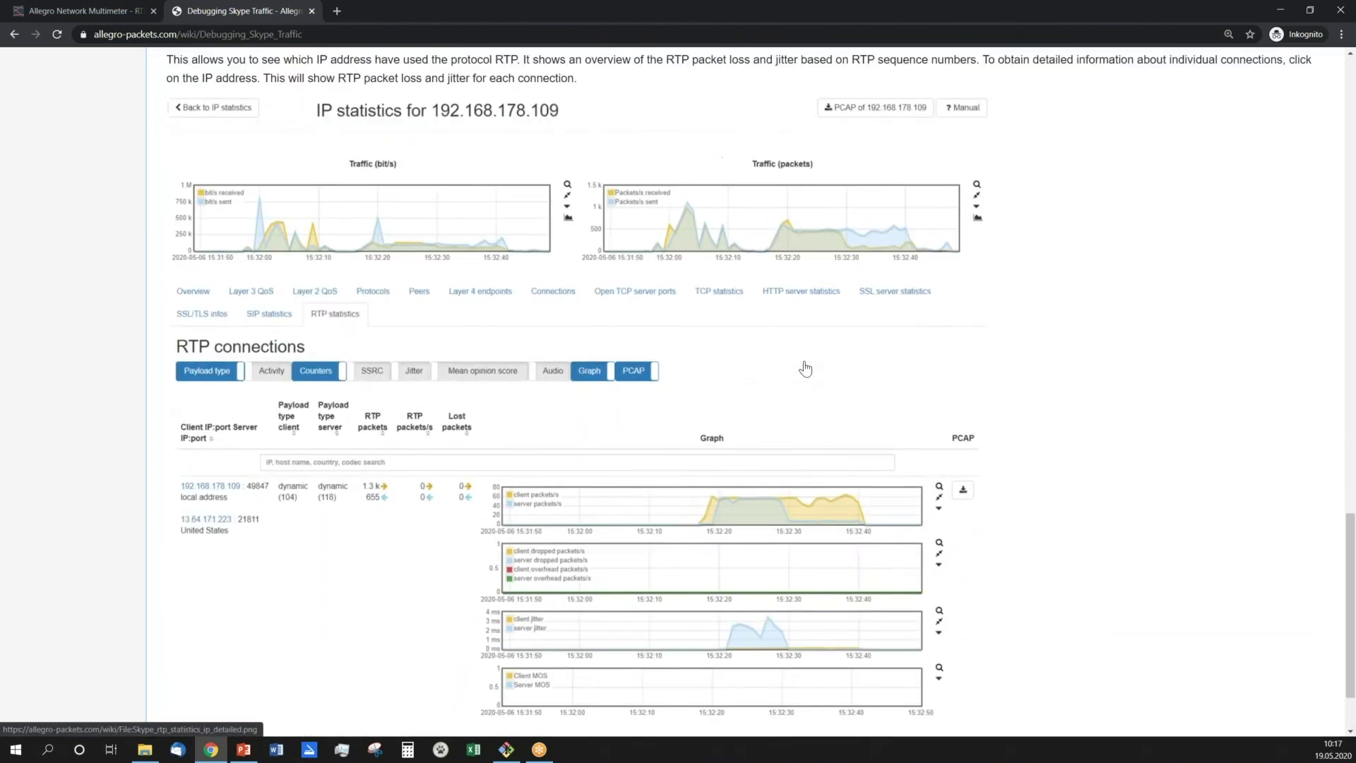
scroll(1153, 453, "up", 2)
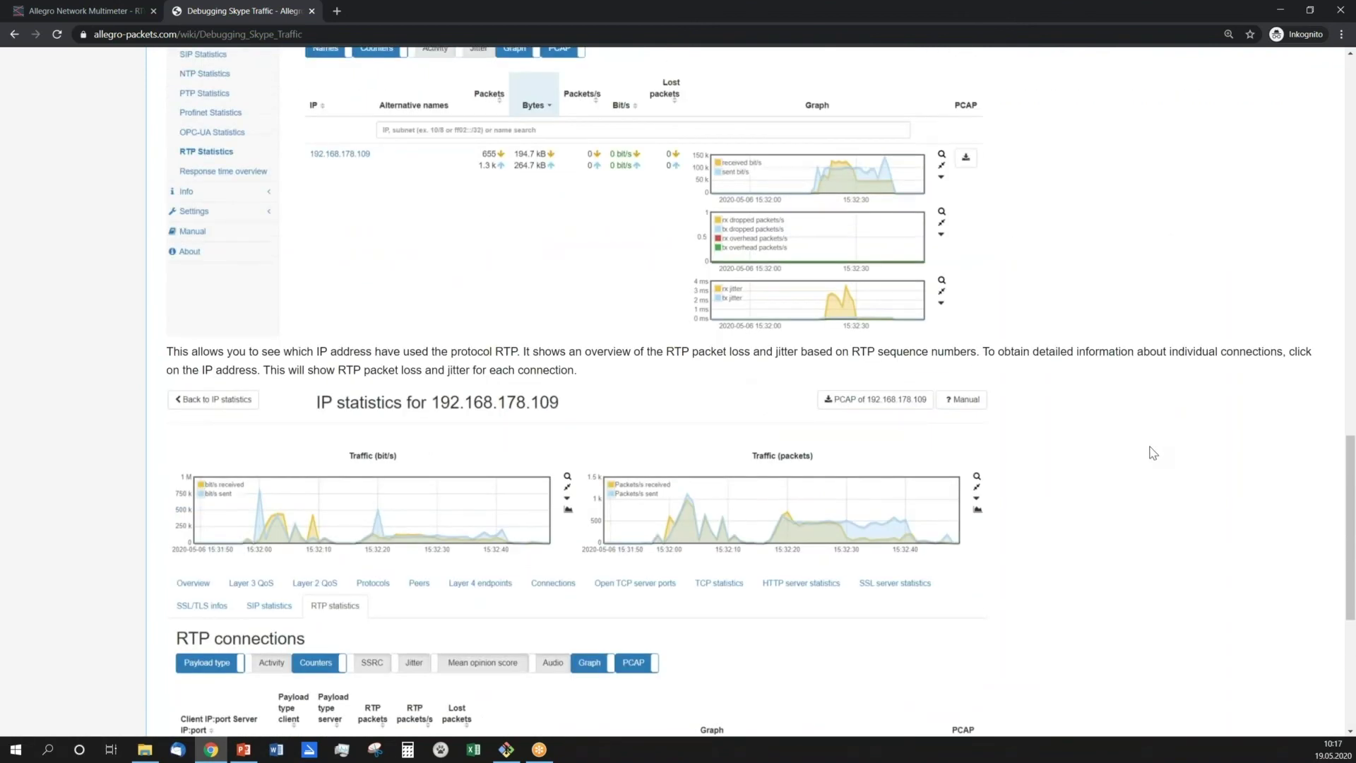
scroll(1162, 453, "up", 8)
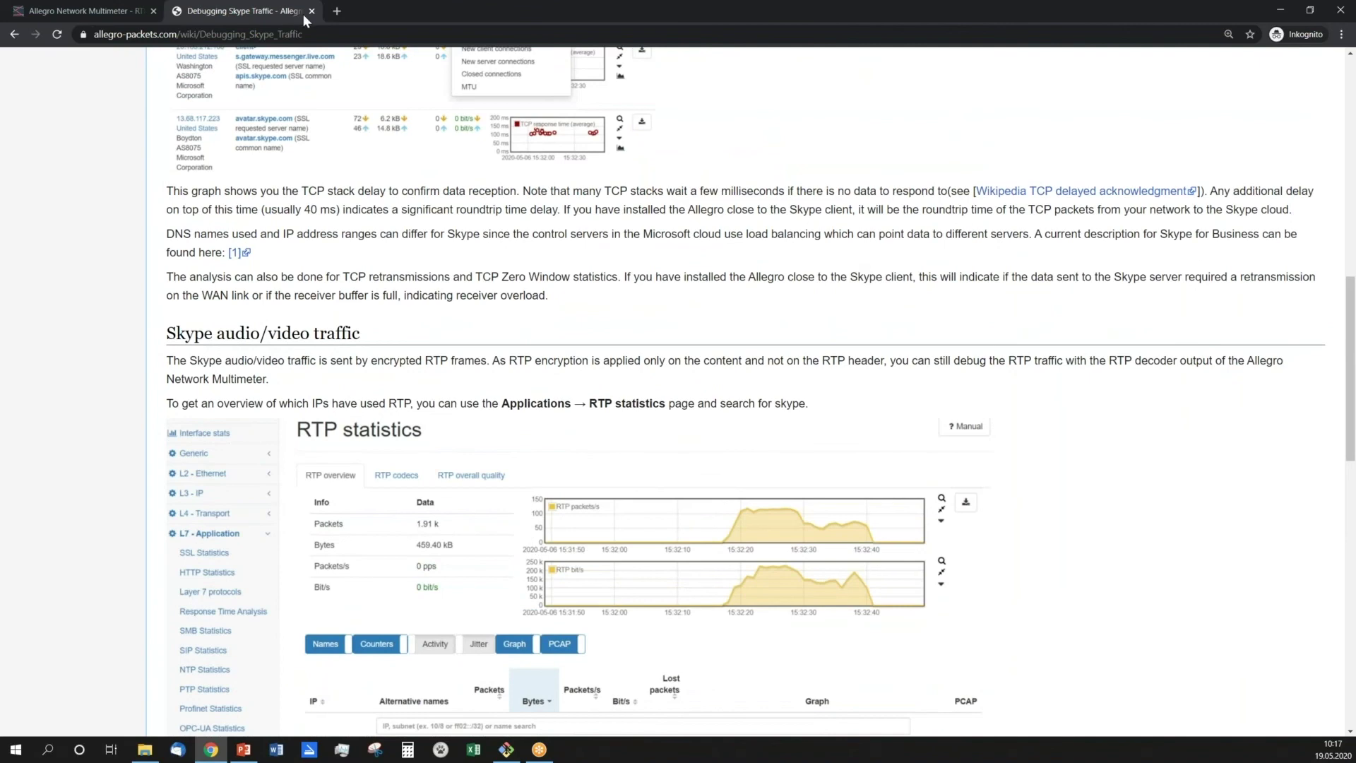